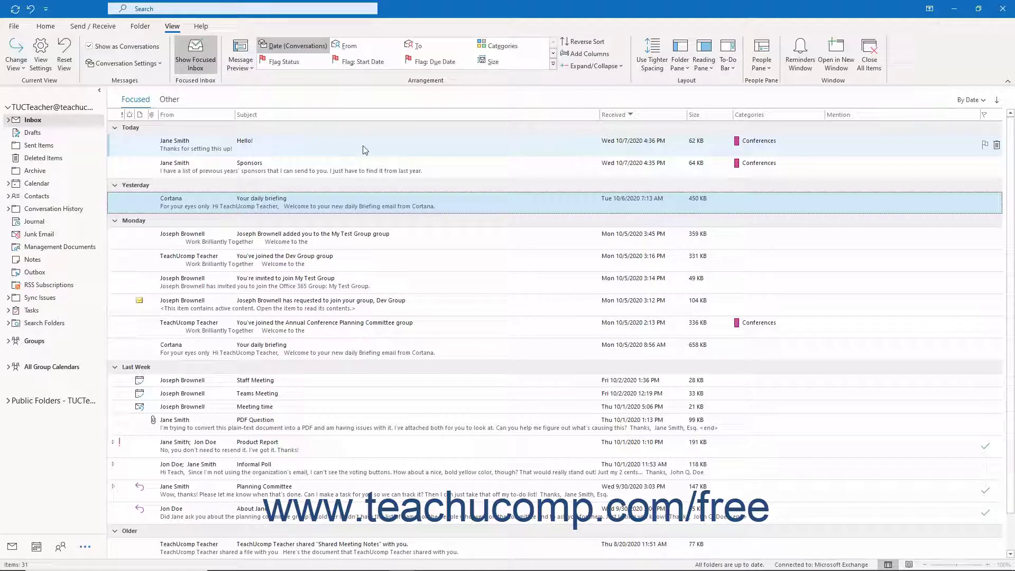
Open the view manager for the Inbox folder and select the Preview view in the list.
click(78, 123)
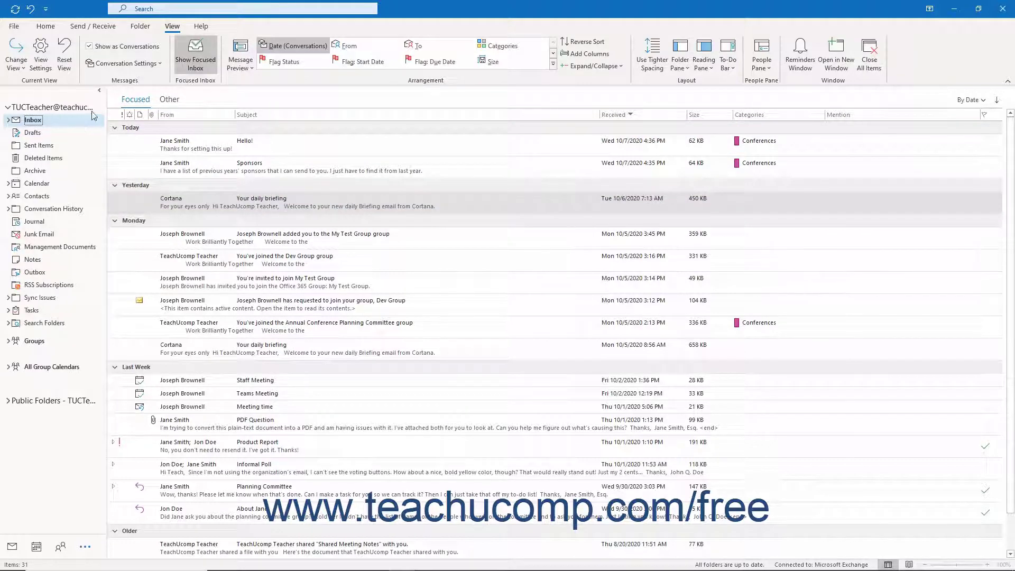
click(175, 27)
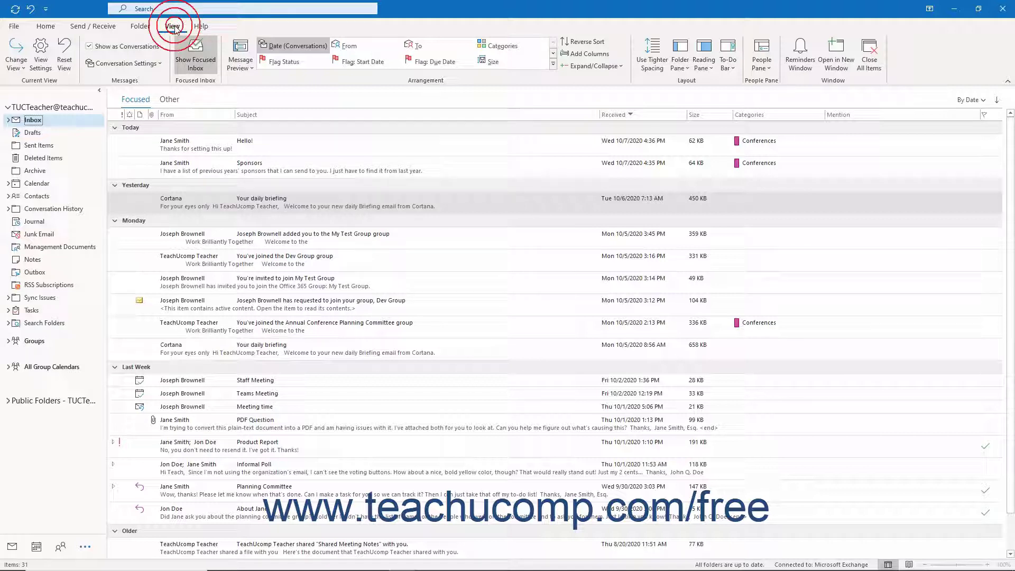
click(21, 73)
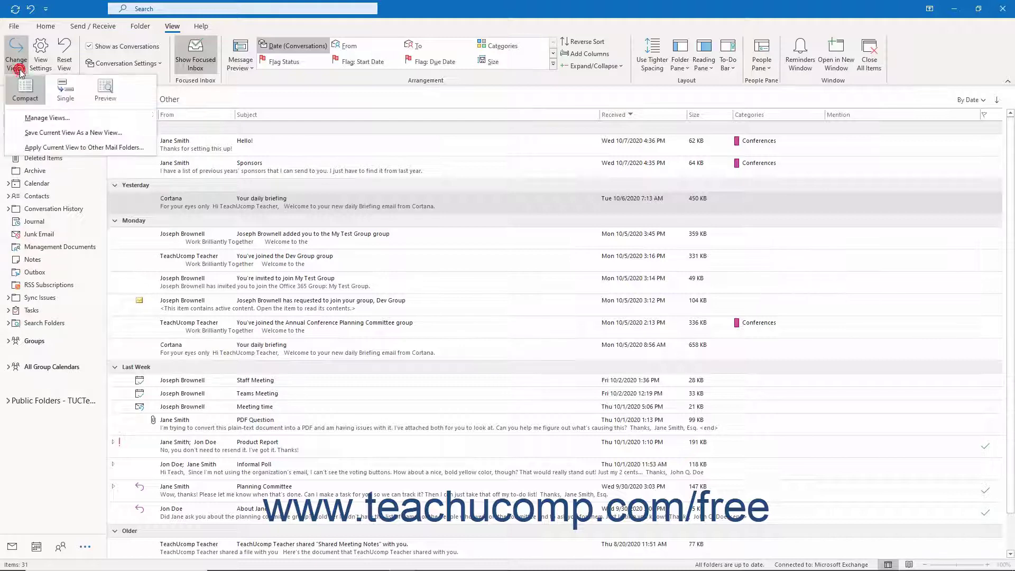
click(36, 120)
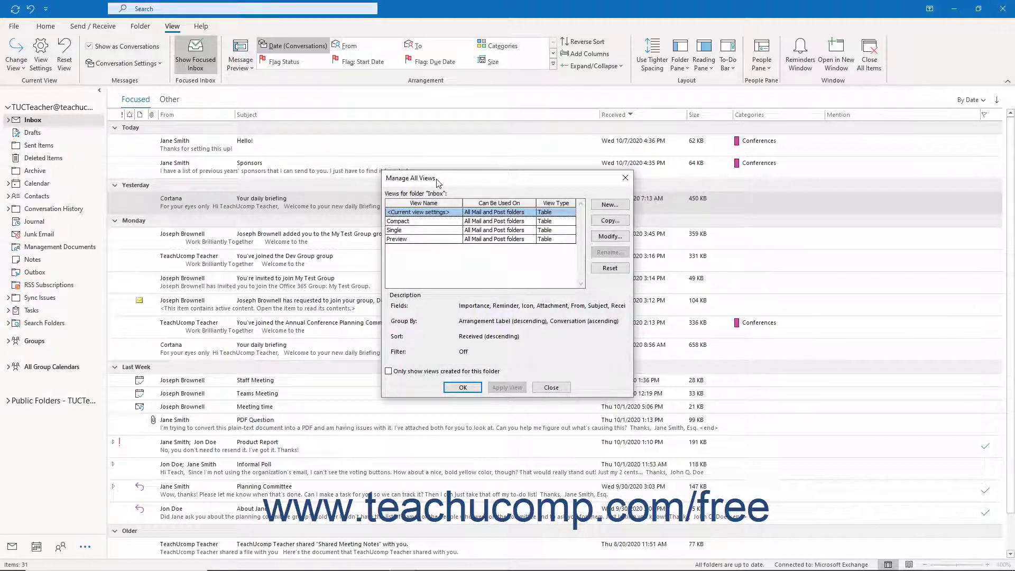
click(462, 241)
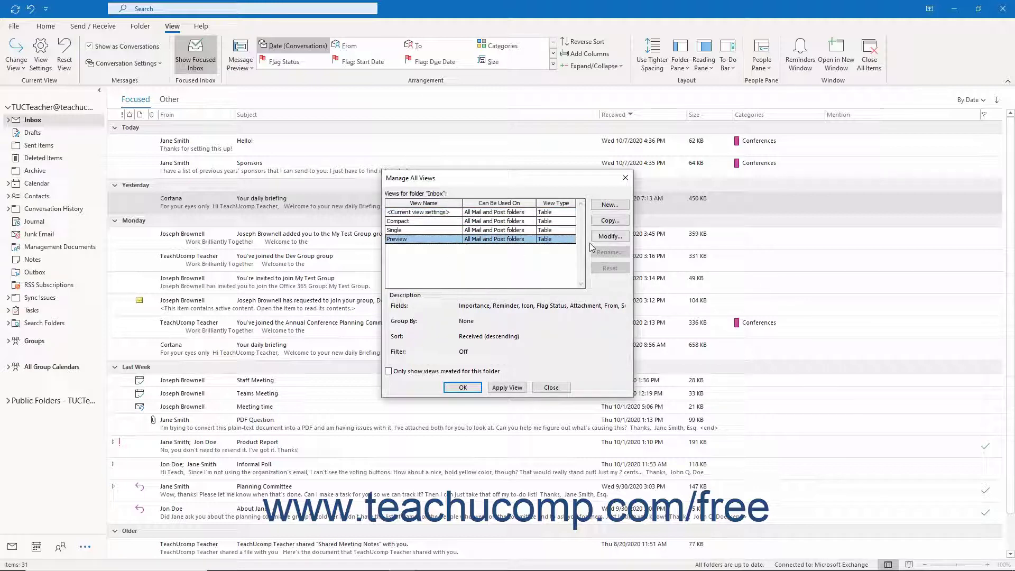
click(603, 268)
Start a new view for the Inbox and name it "By Category".
click(608, 206)
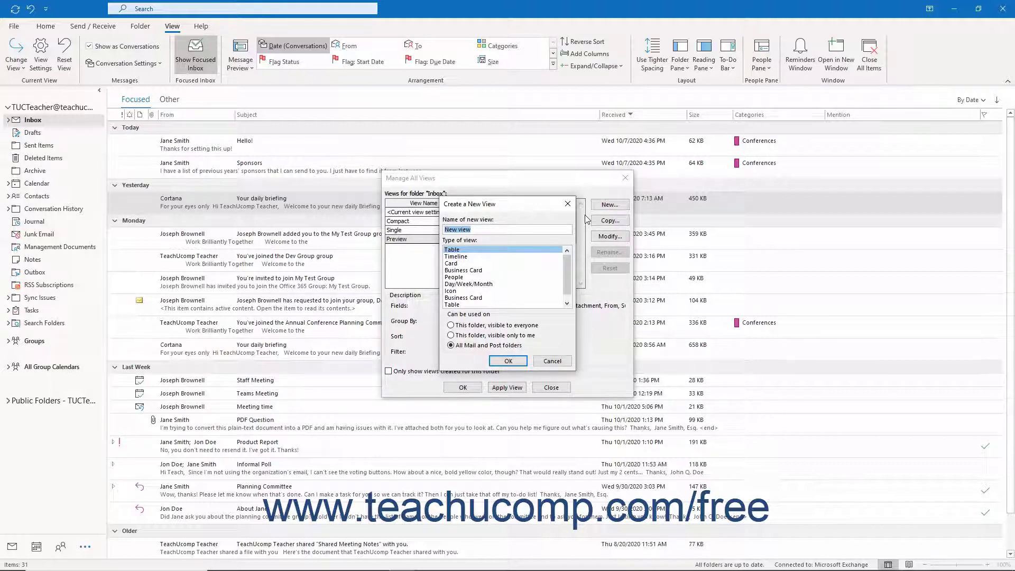
text(By Category)
click(517, 248)
click(482, 257)
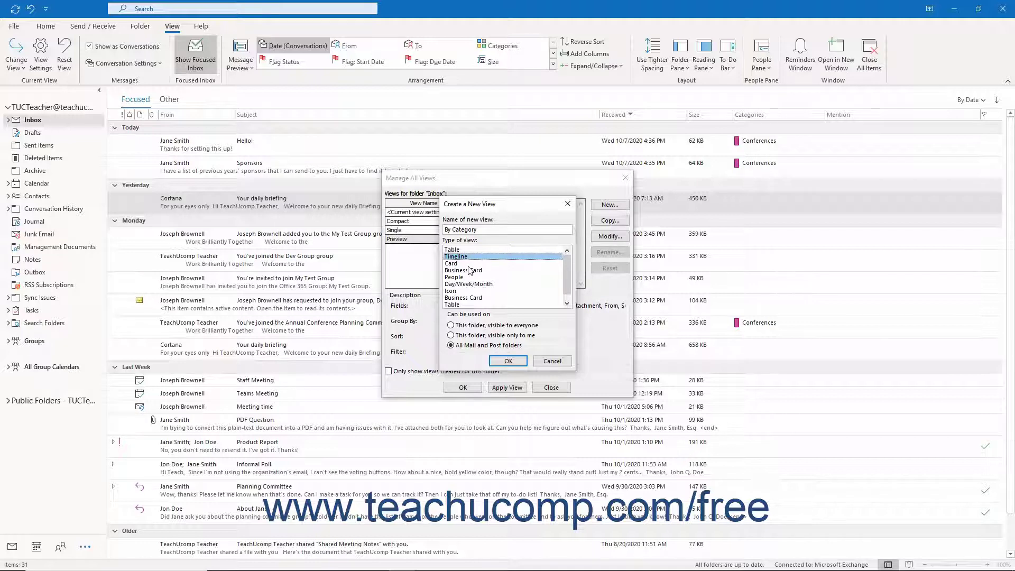
click(468, 264)
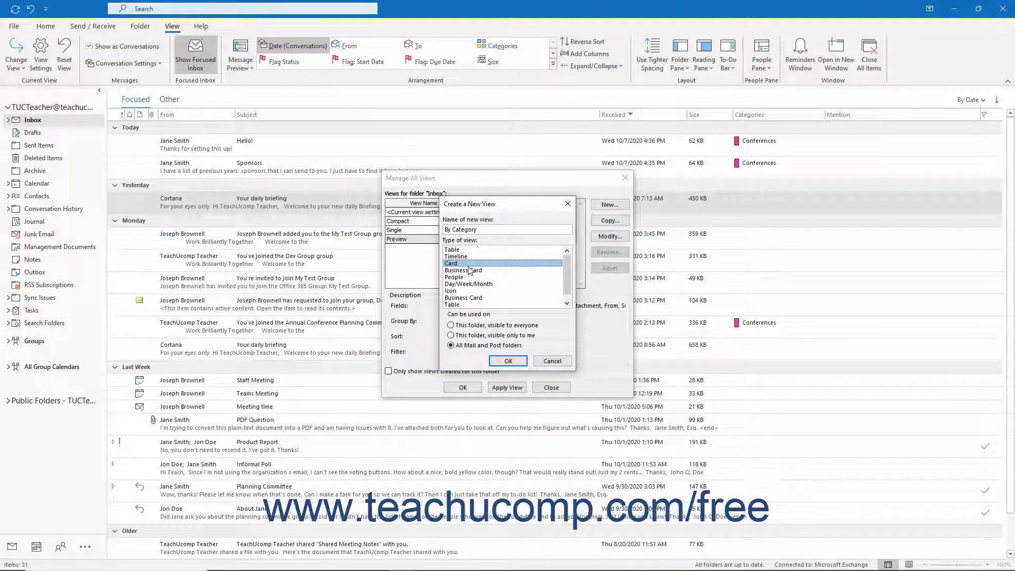
click(468, 271)
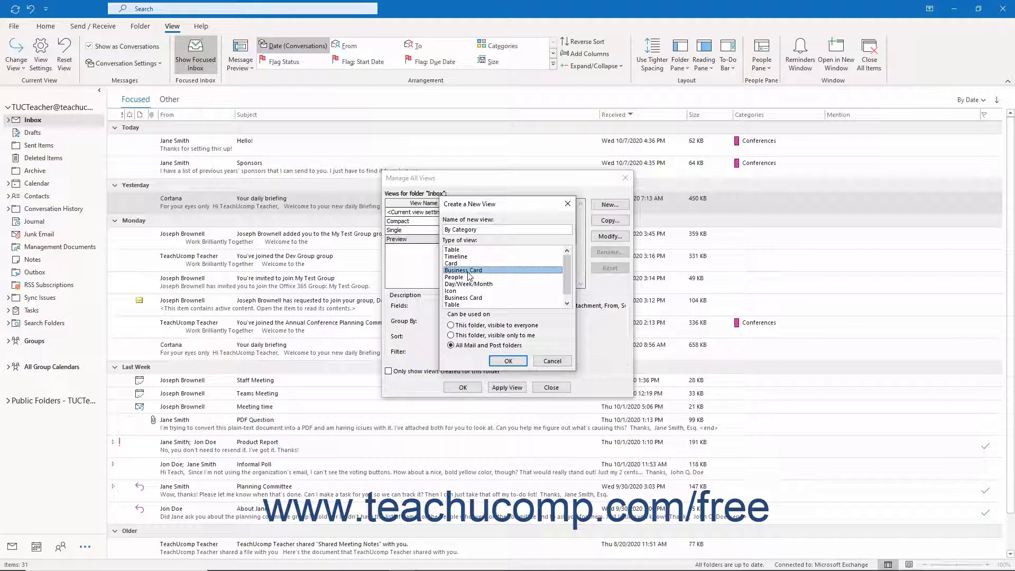
click(469, 278)
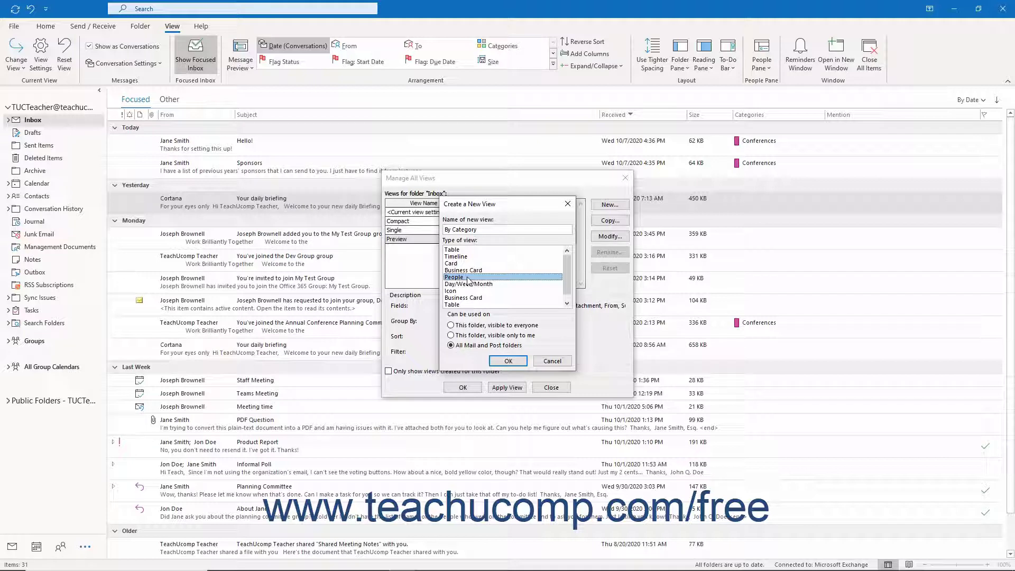
click(470, 284)
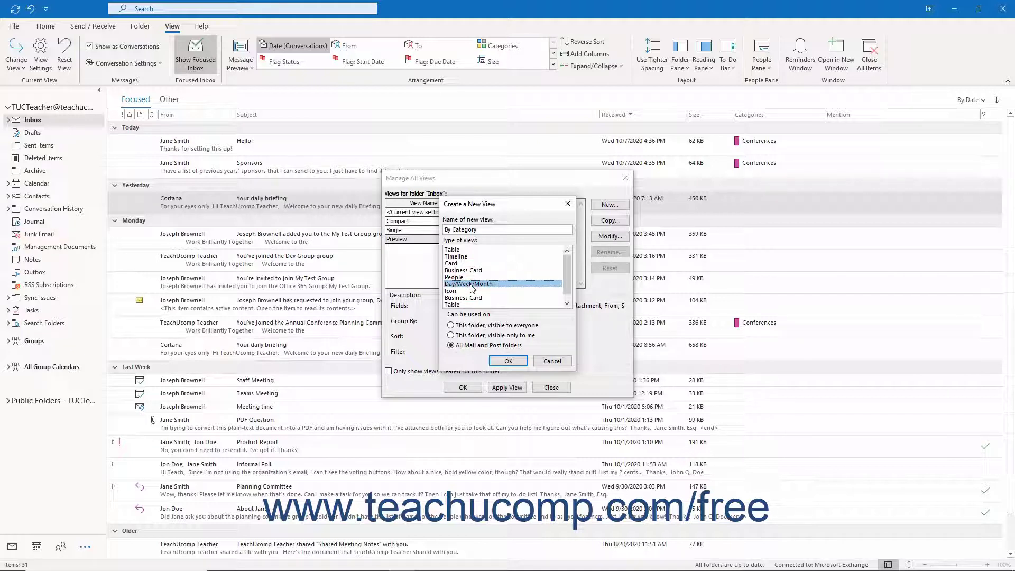
click(466, 291)
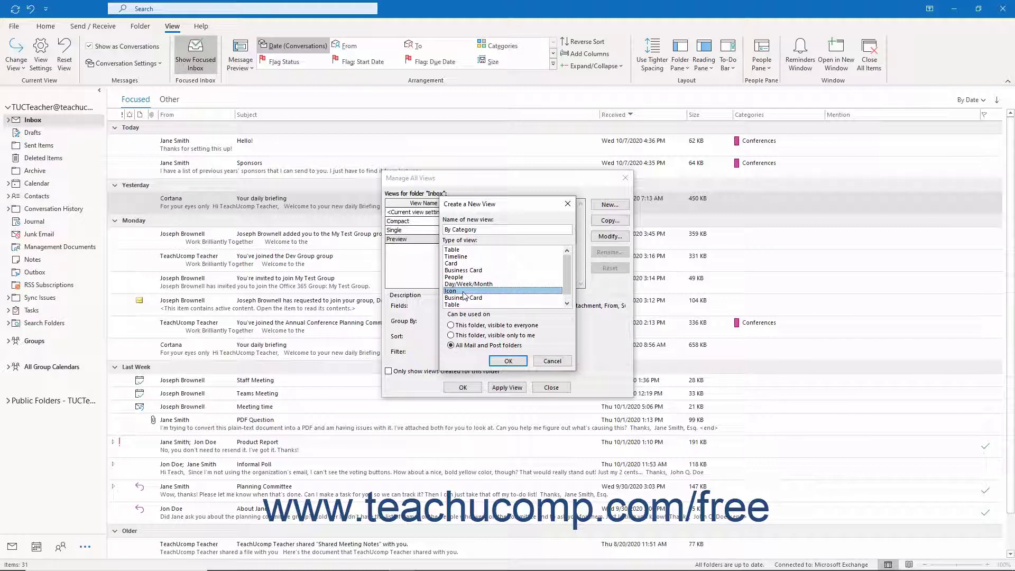
Create the By Category view as a Table view usable on All Mail and Post folders.
click(468, 250)
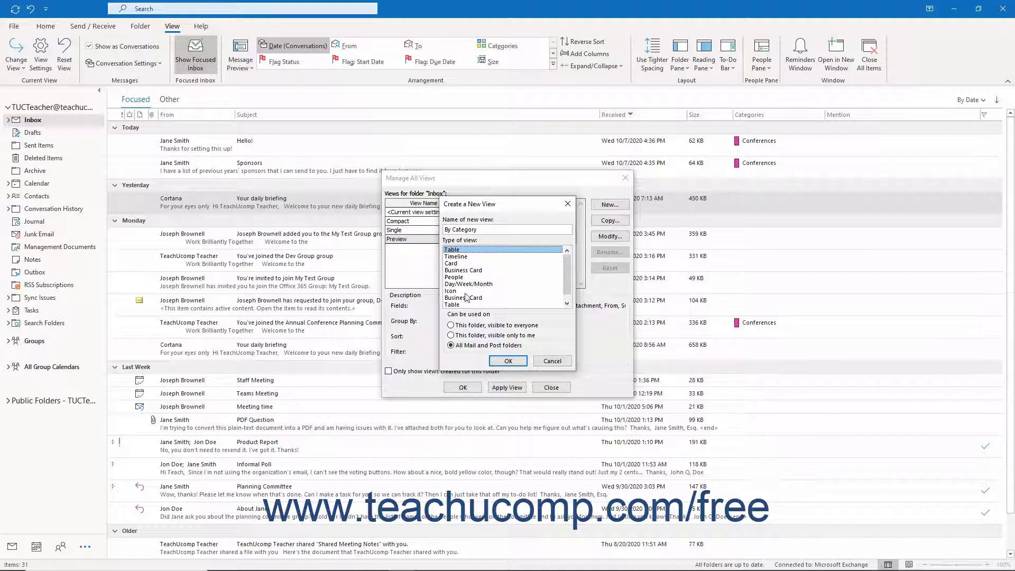
click(470, 326)
click(468, 335)
click(470, 347)
click(509, 362)
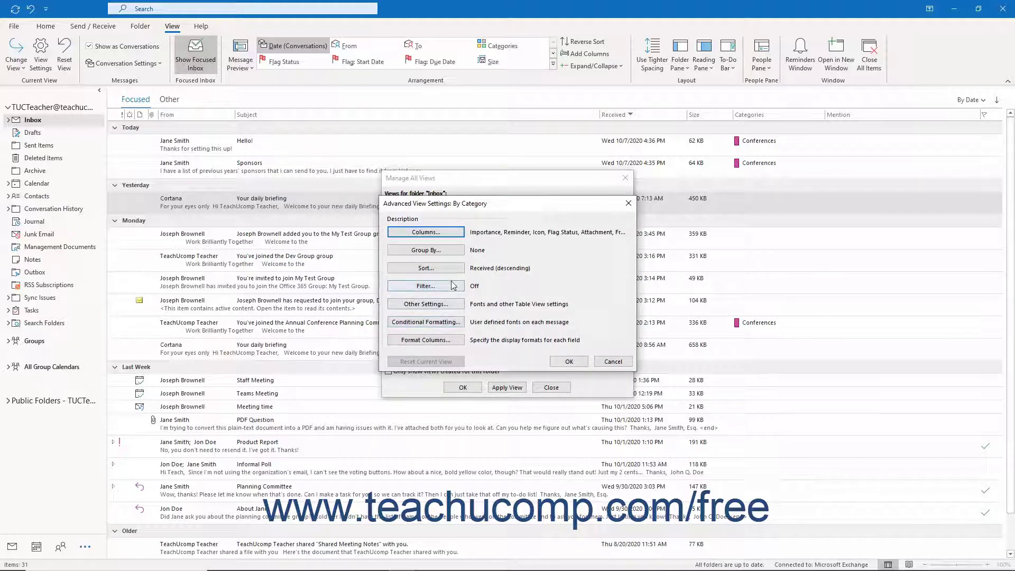
Add the Sensitivity column from the frequently-used fields to the By Category view and remove the Mention column.
click(453, 239)
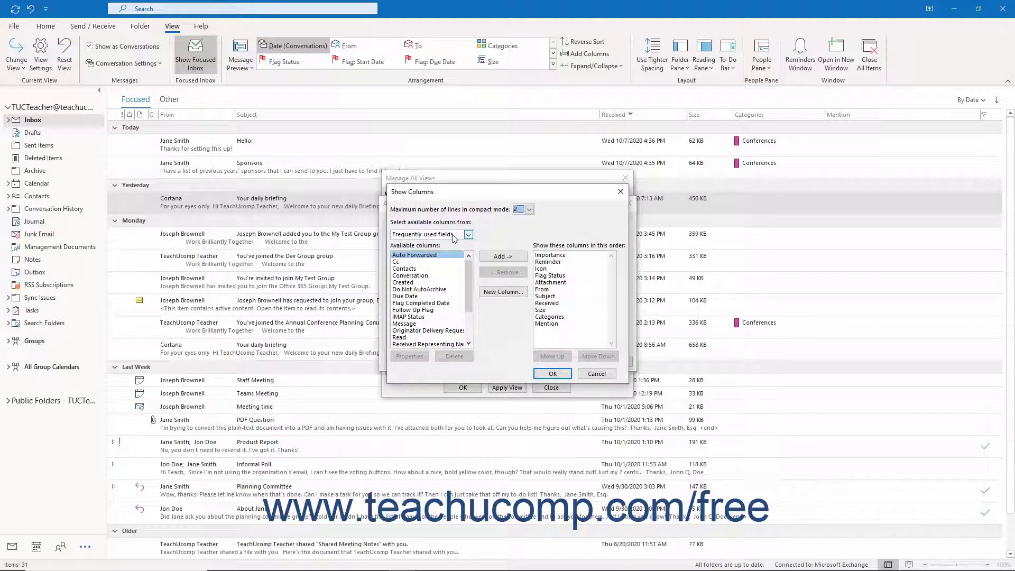
click(529, 210)
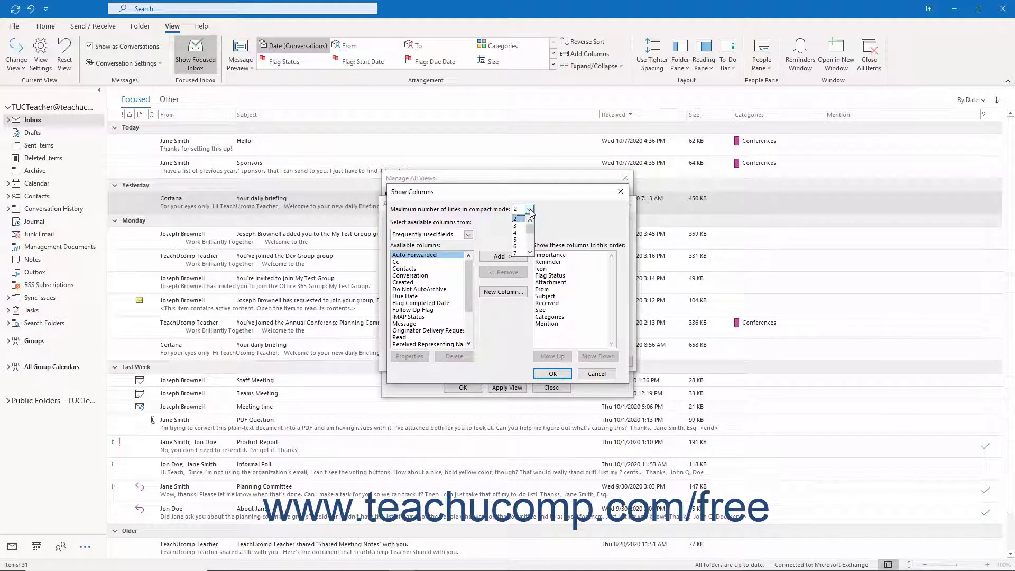
click(529, 210)
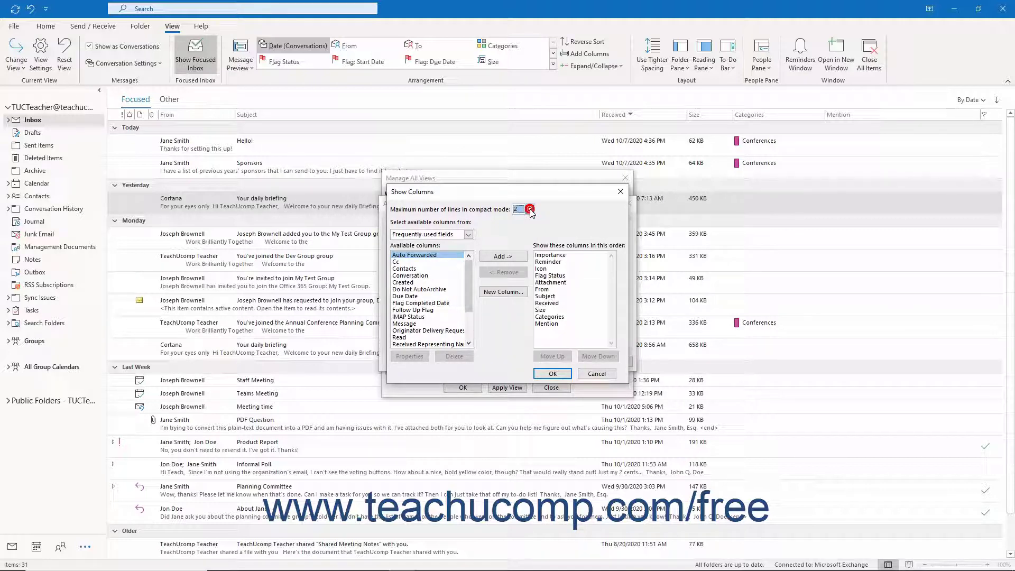
click(469, 235)
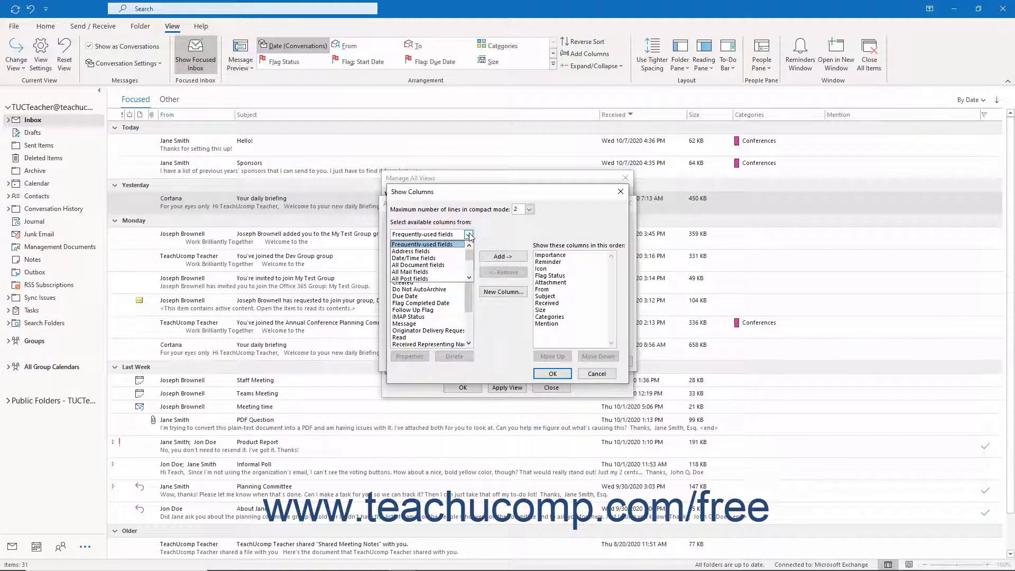
click(469, 235)
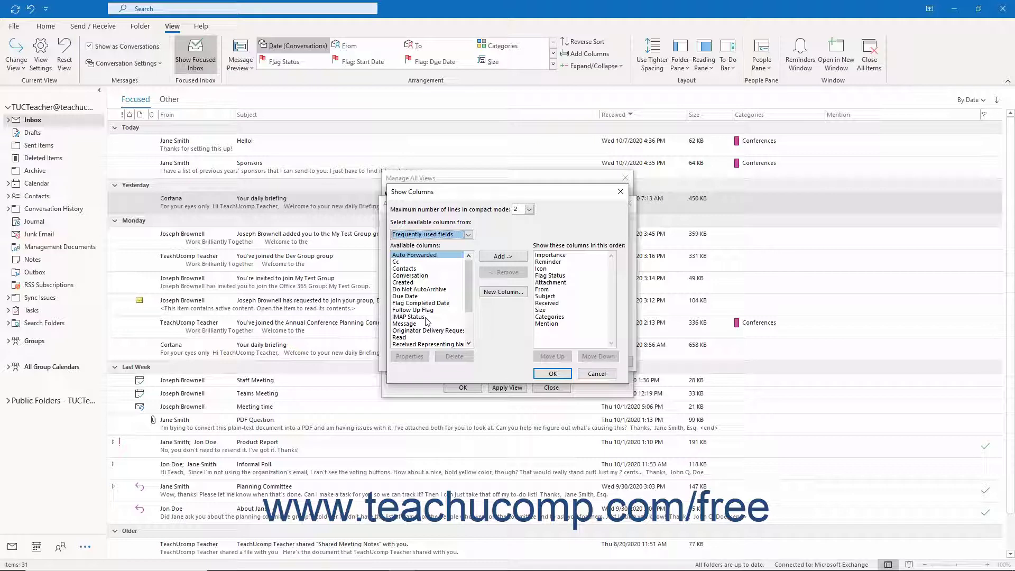
drag(468, 301, 465, 329)
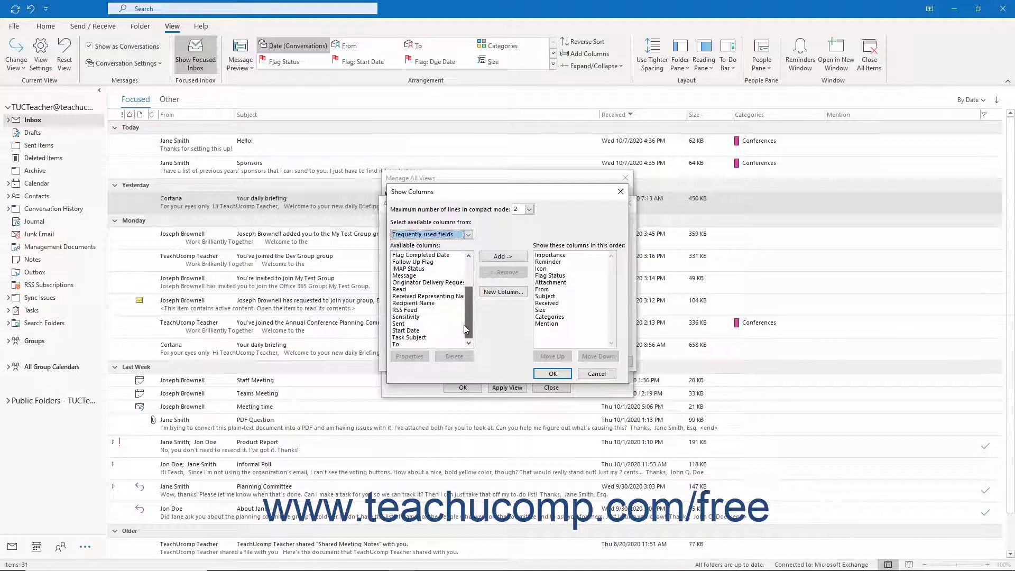
click(445, 316)
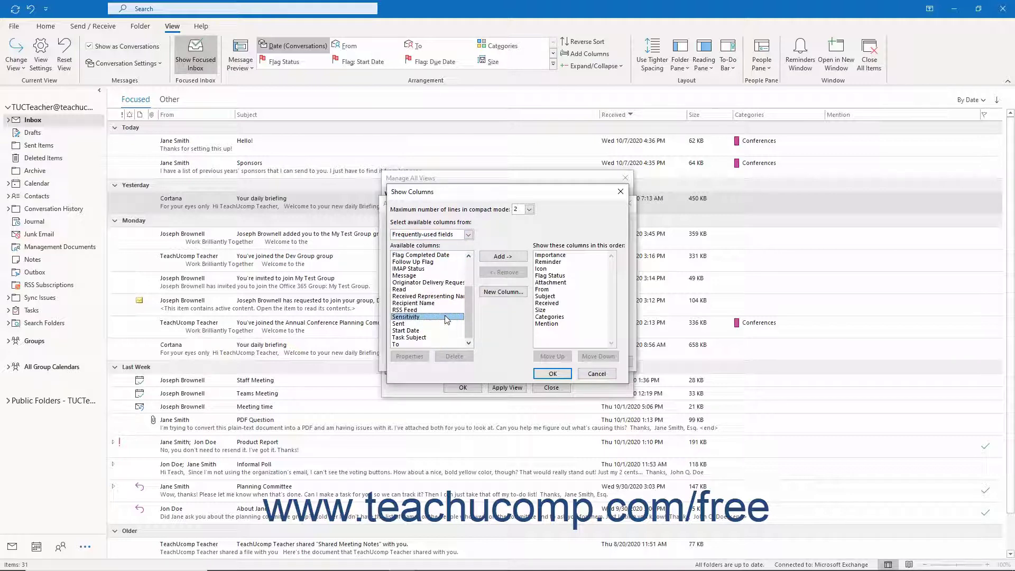
click(503, 256)
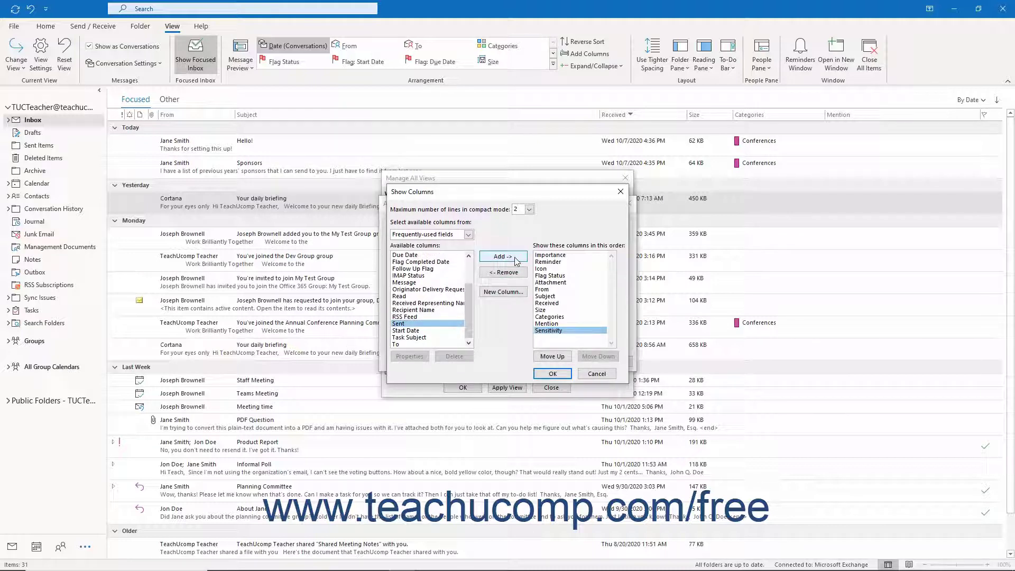
click(552, 323)
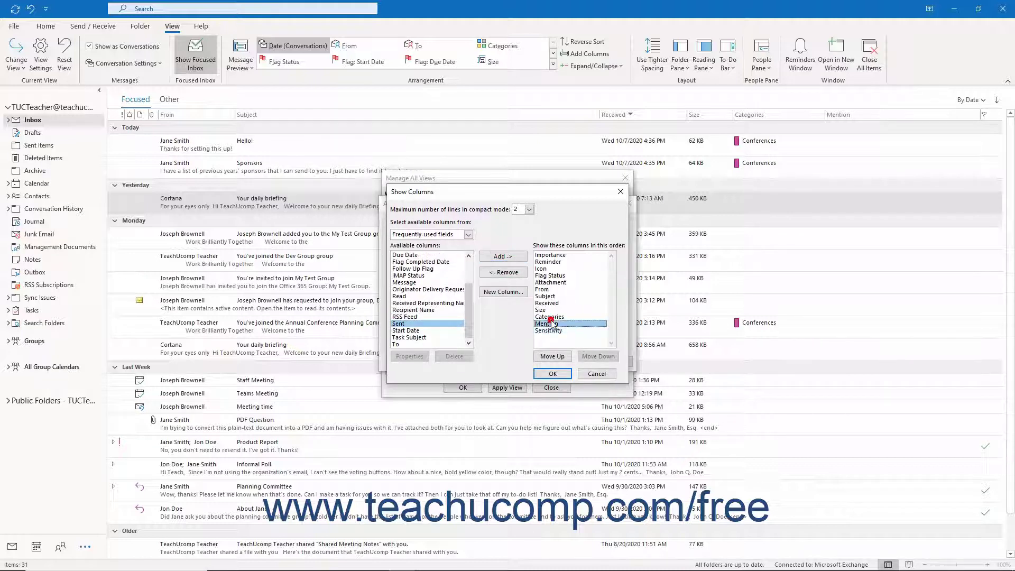
click(516, 279)
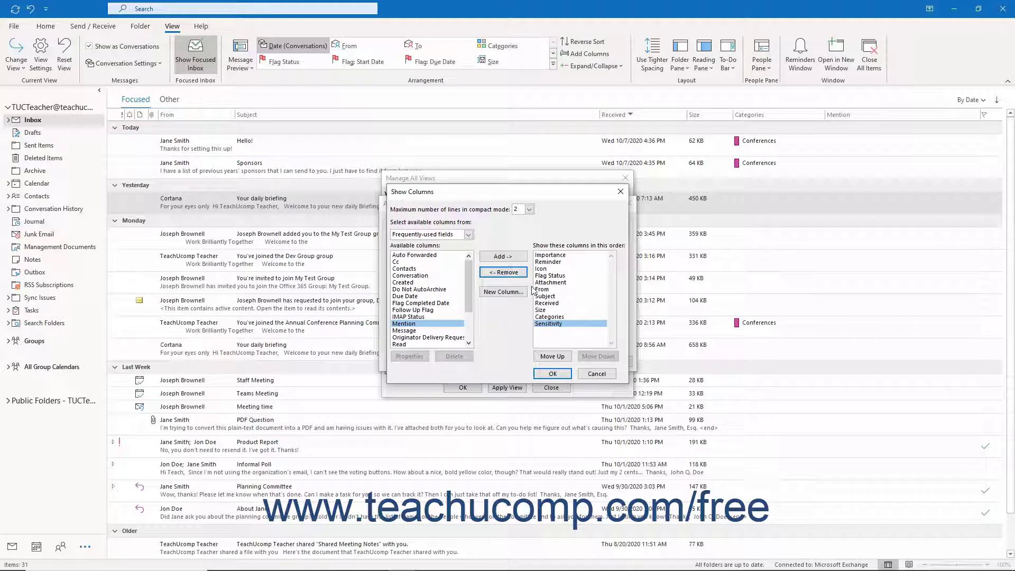
Move the Sensitivity column up the column order to sit between Reminder and Icon.
click(553, 324)
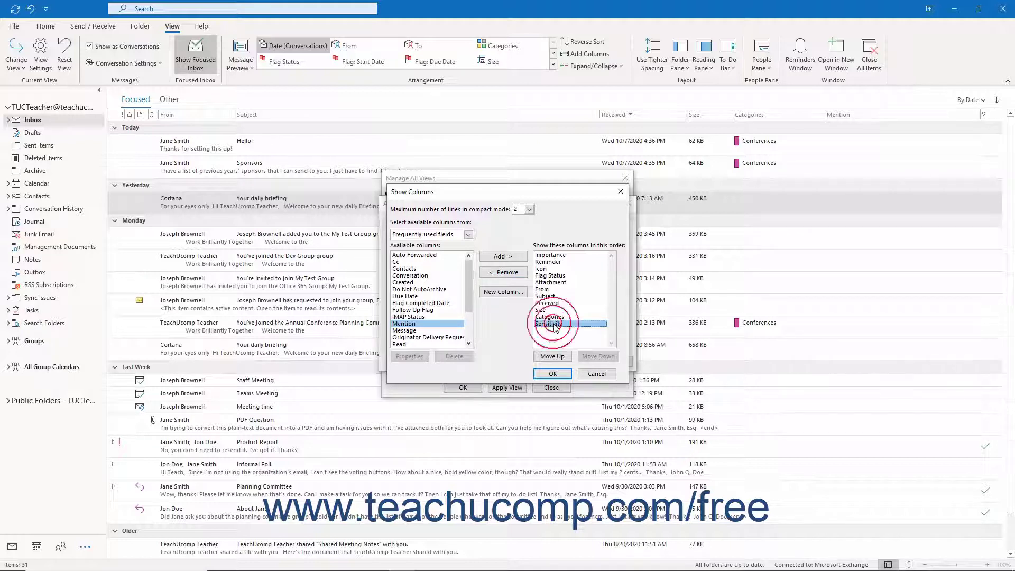
click(564, 356)
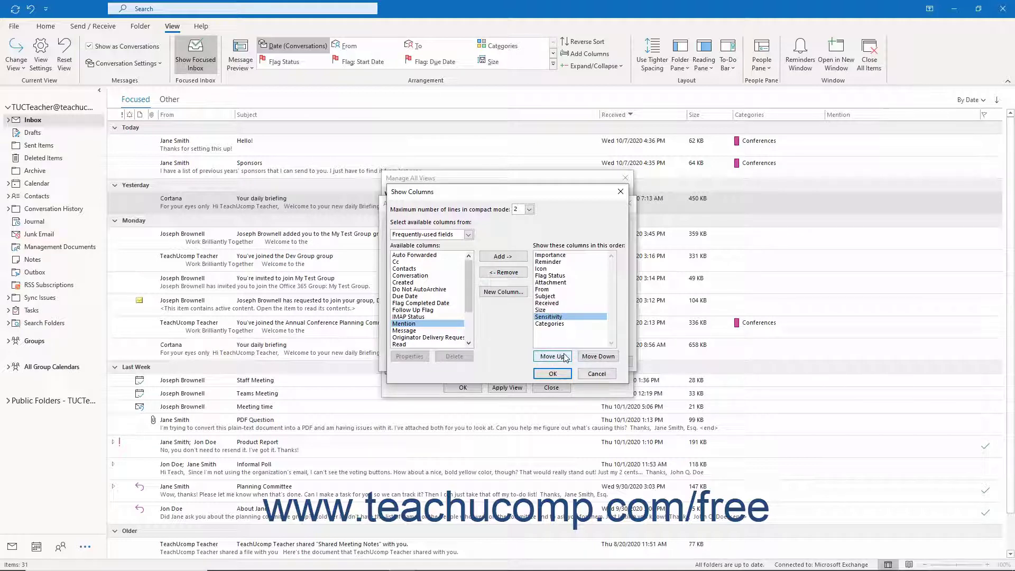
click(564, 356)
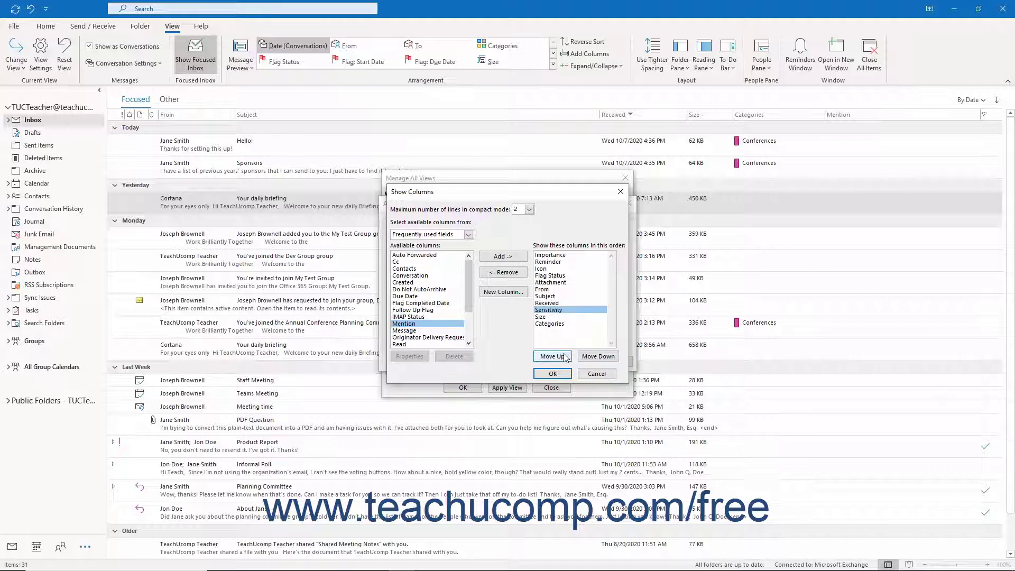
click(565, 356)
click(565, 356)
click(564, 356)
click(564, 356)
click(564, 356)
click(565, 356)
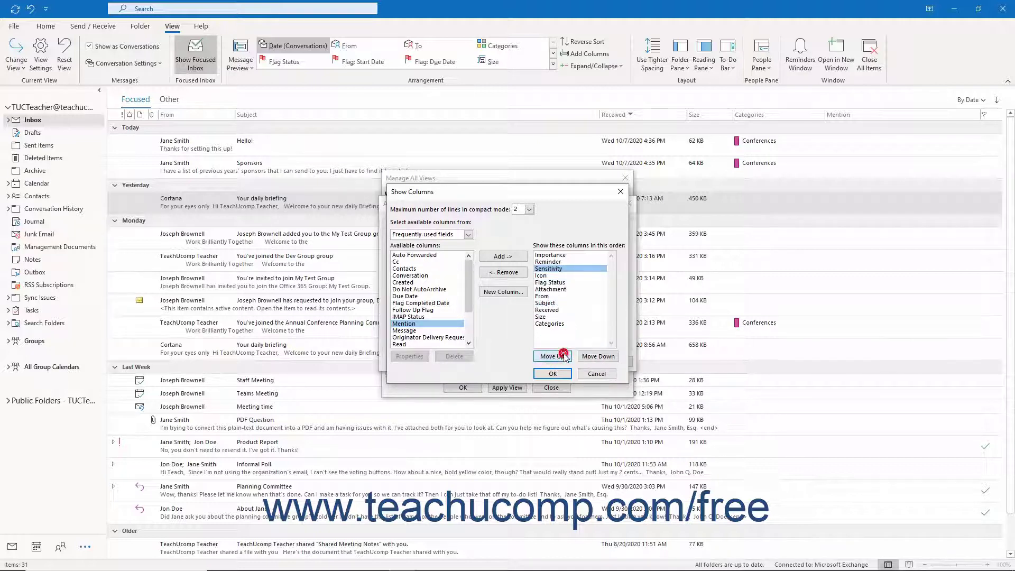
Move the Categories column to first place in the column order and accept the column settings.
click(560, 323)
click(557, 356)
click(558, 356)
click(558, 356)
click(558, 355)
click(558, 356)
click(557, 356)
click(558, 356)
click(558, 356)
click(558, 356)
click(557, 356)
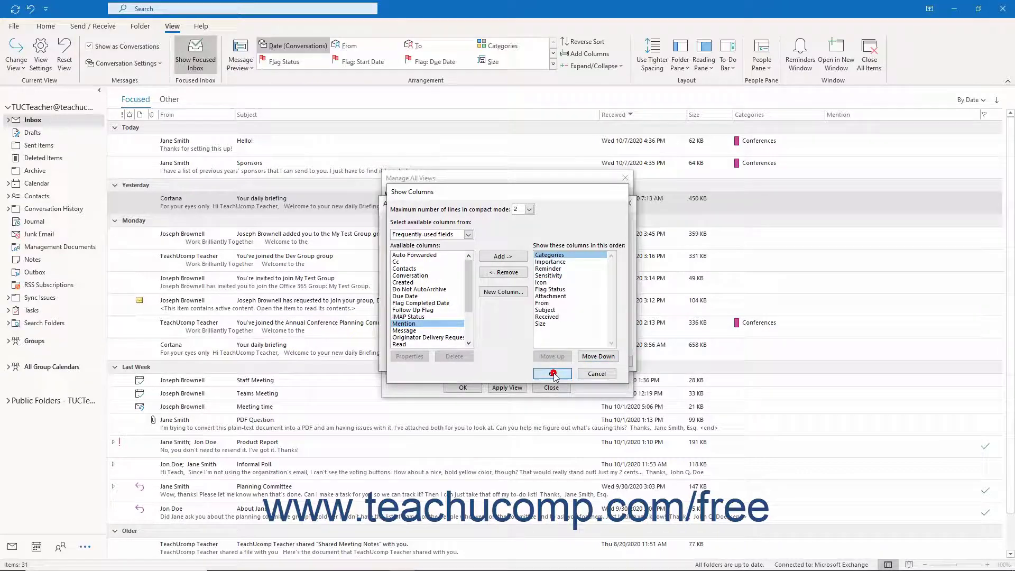
click(552, 373)
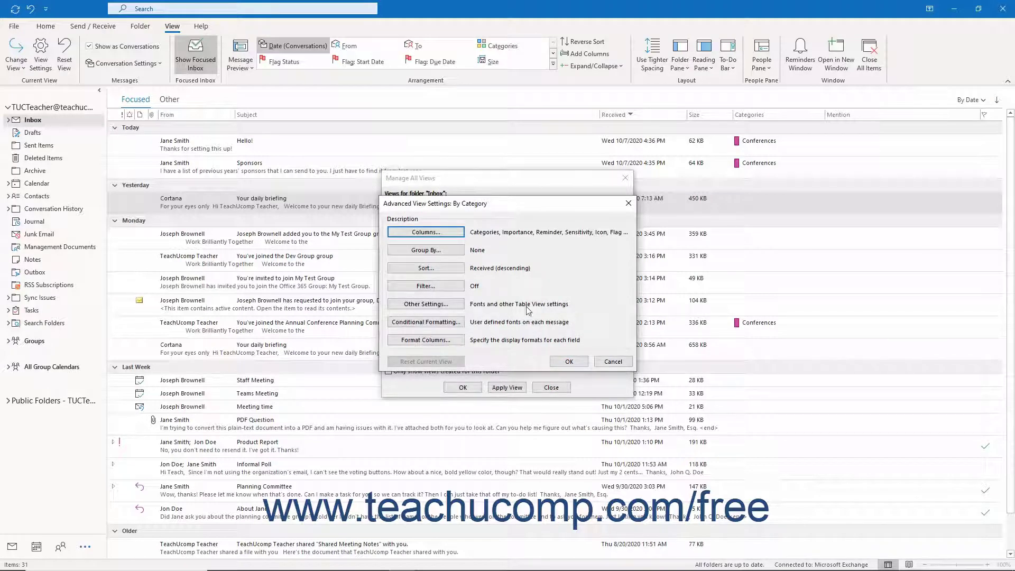
Turn off automatic grouping by arrangement and group the By Category view's items by Categories in ascending order.
click(441, 253)
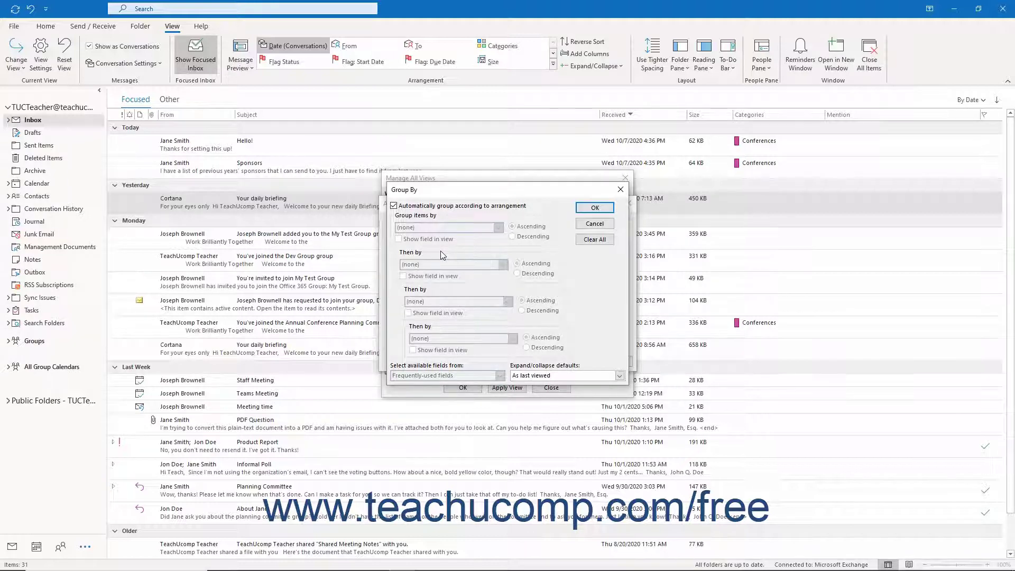
click(453, 210)
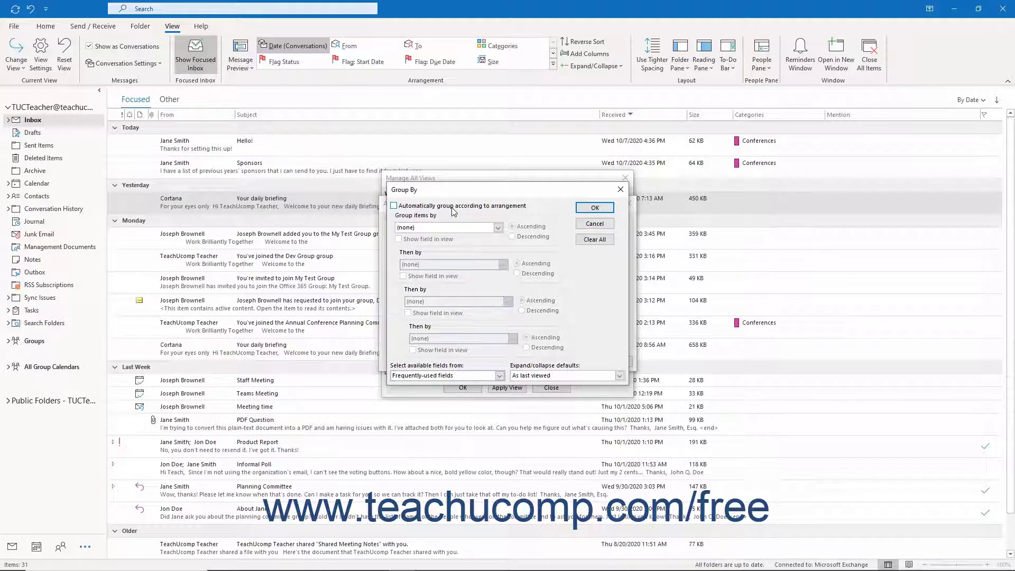
click(498, 228)
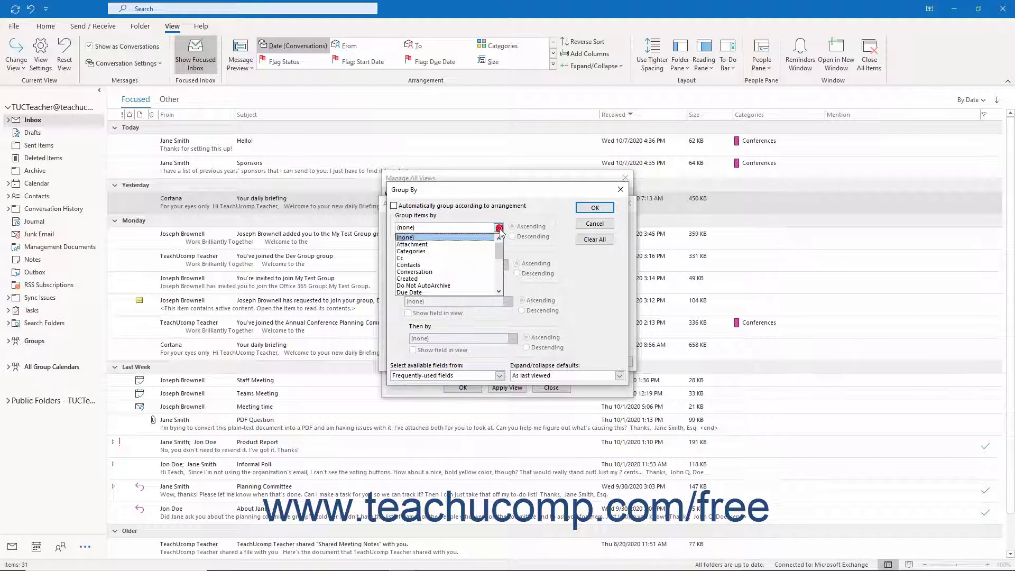
click(459, 251)
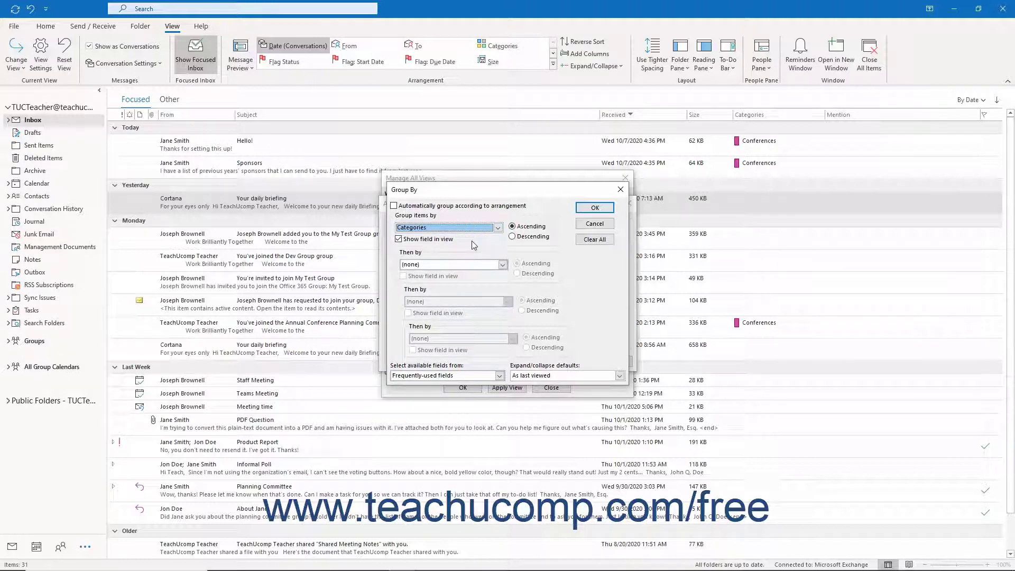
click(524, 228)
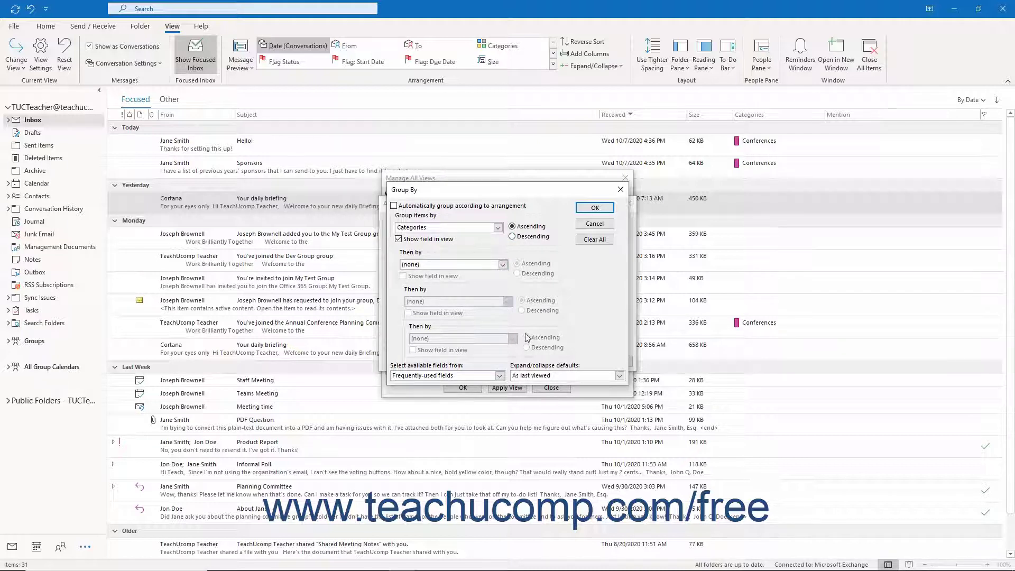
click(590, 212)
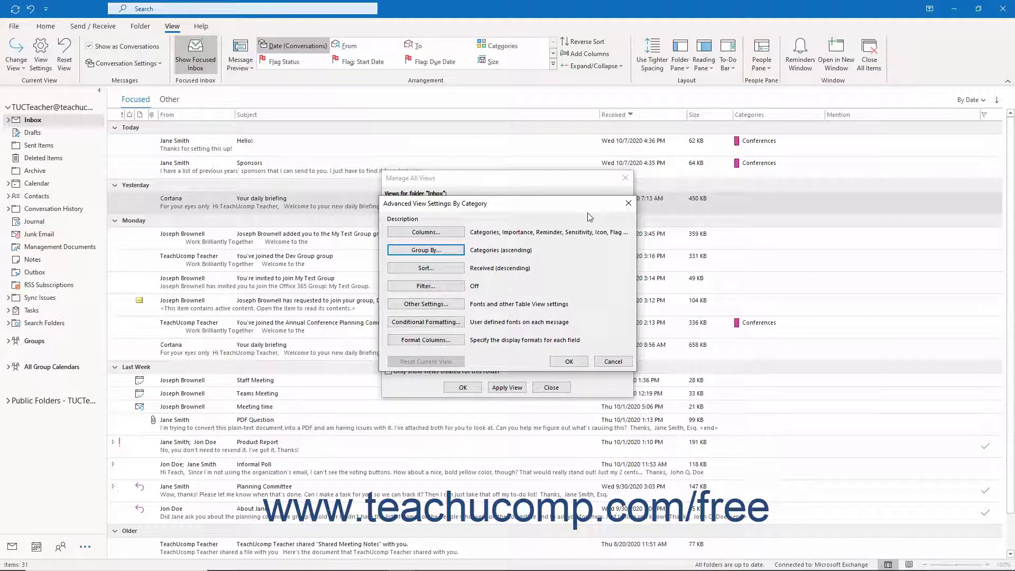
Sort the view's items by Importance ascending, then by Received descending, and accept the sort settings.
click(447, 268)
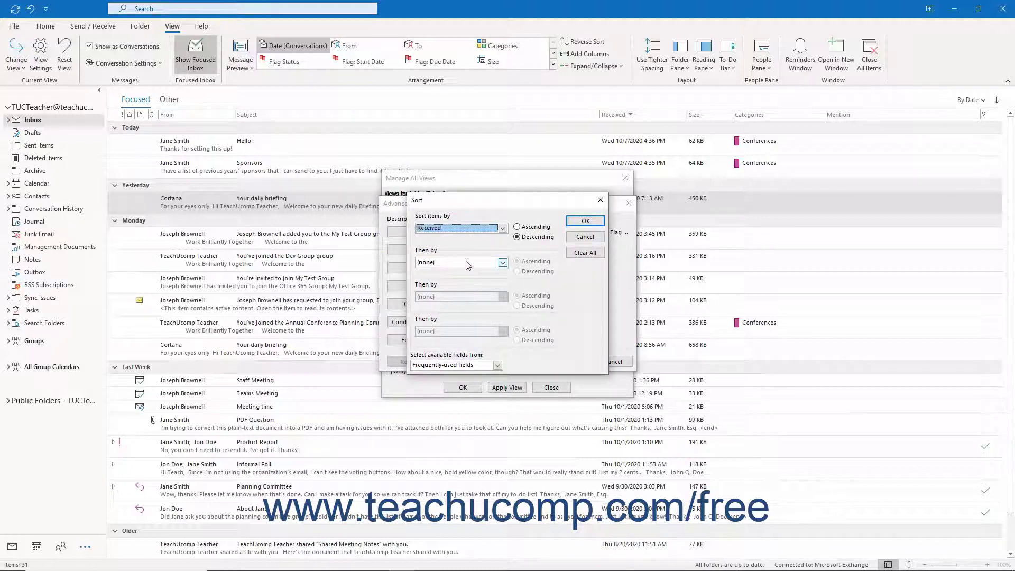
click(502, 229)
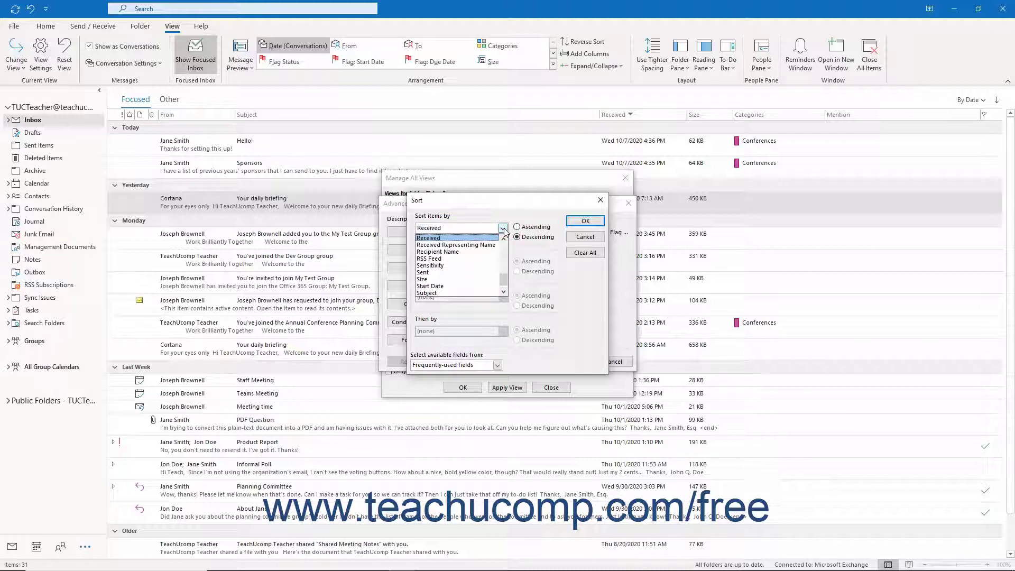
scroll(457, 264, up, 3)
click(458, 291)
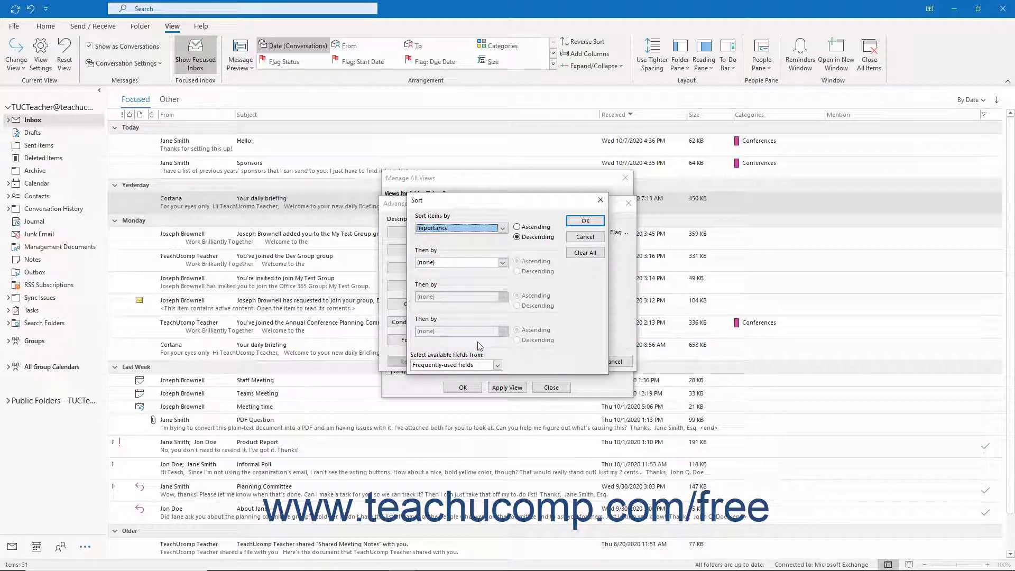
click(497, 366)
click(496, 365)
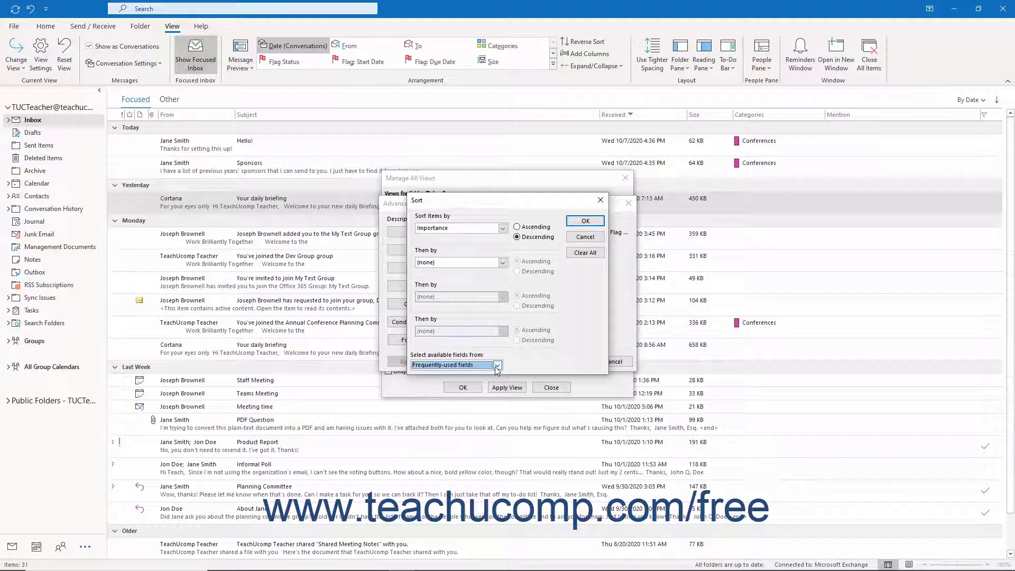
click(517, 237)
click(499, 264)
click(465, 278)
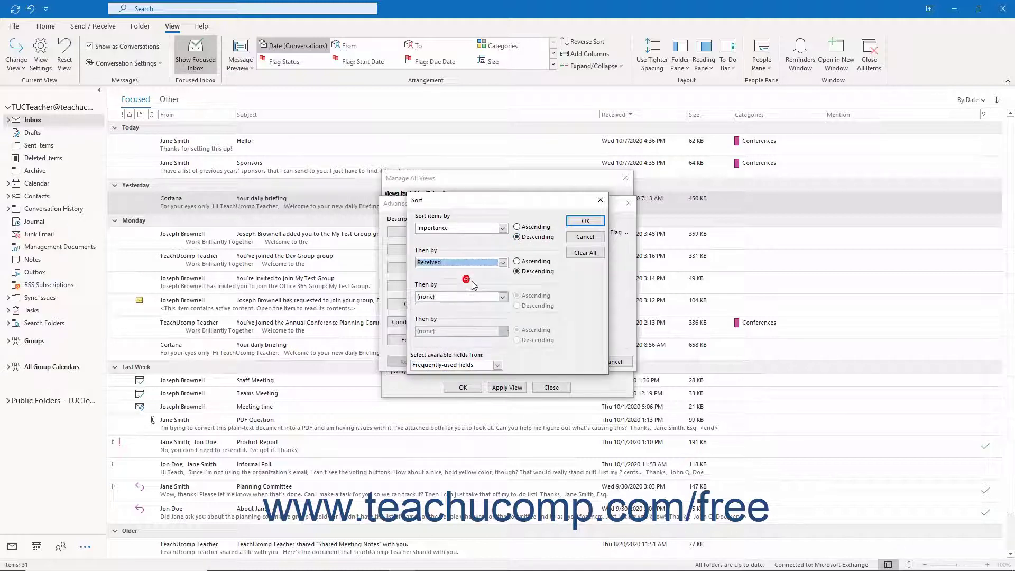
click(517, 271)
click(518, 227)
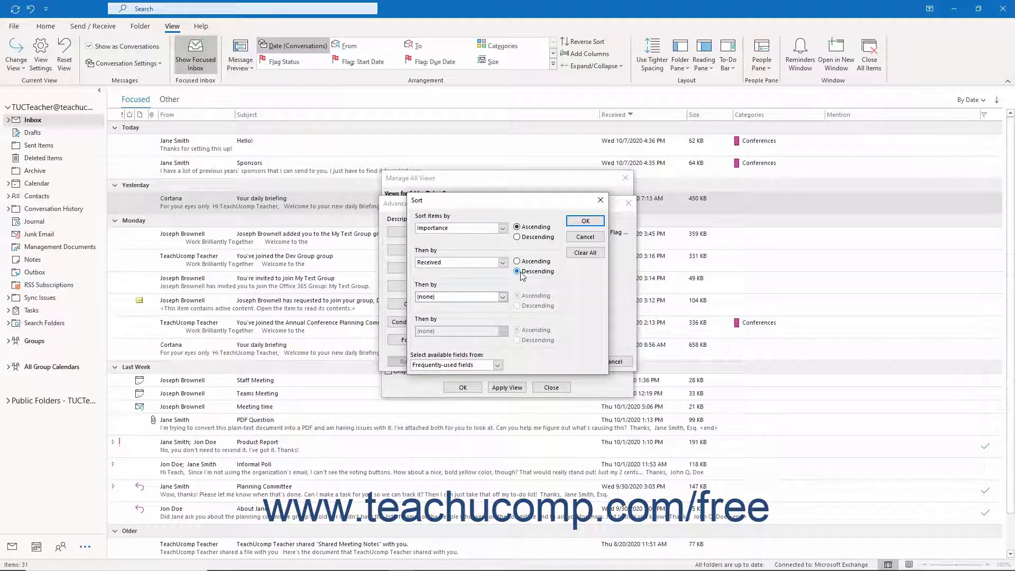
click(585, 221)
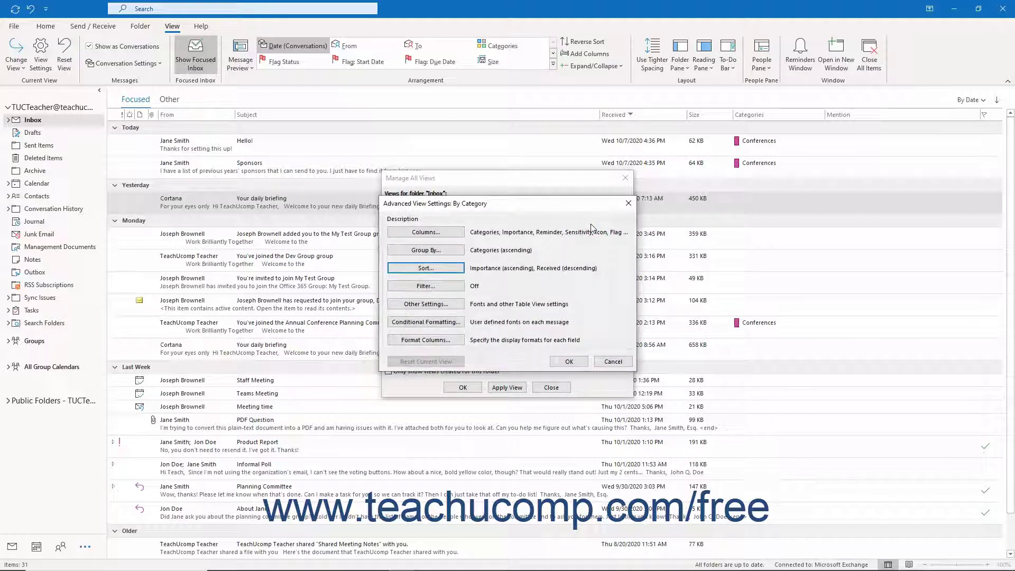
Examine the view's filter options for messages, additional choices, advanced criteria and SQL.
click(453, 288)
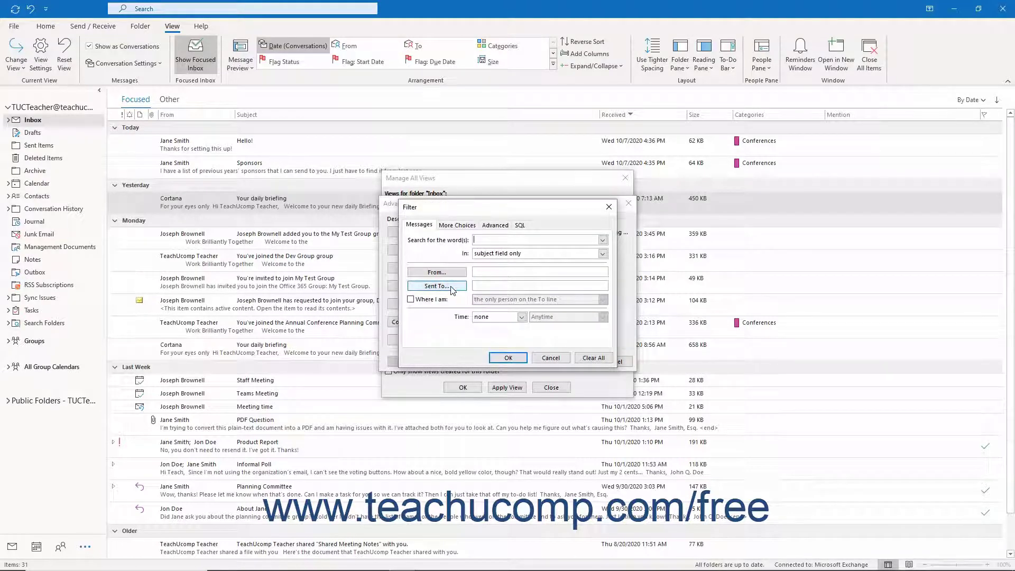
click(428, 224)
click(456, 225)
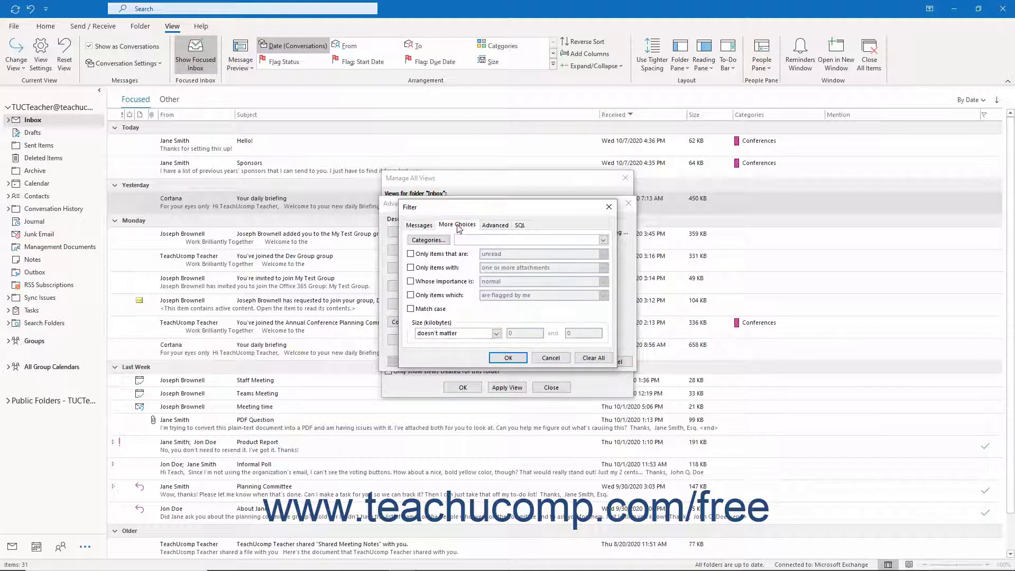
click(499, 227)
click(523, 226)
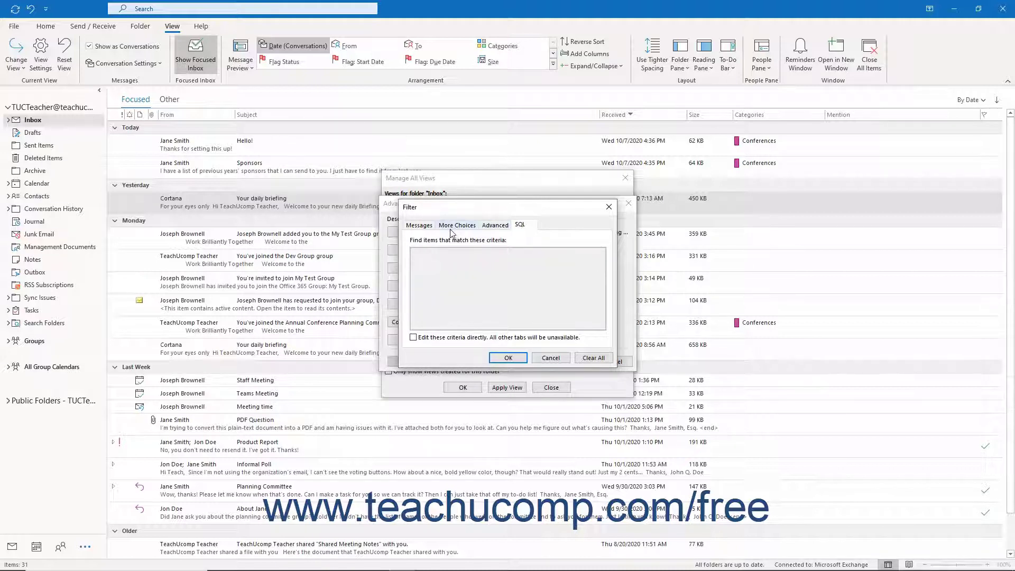
click(423, 226)
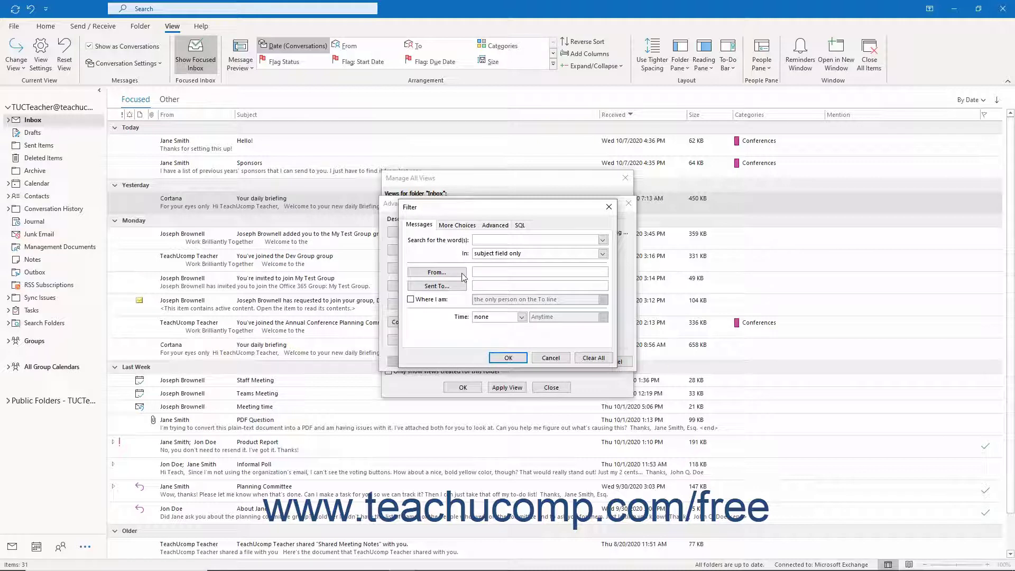
click(462, 228)
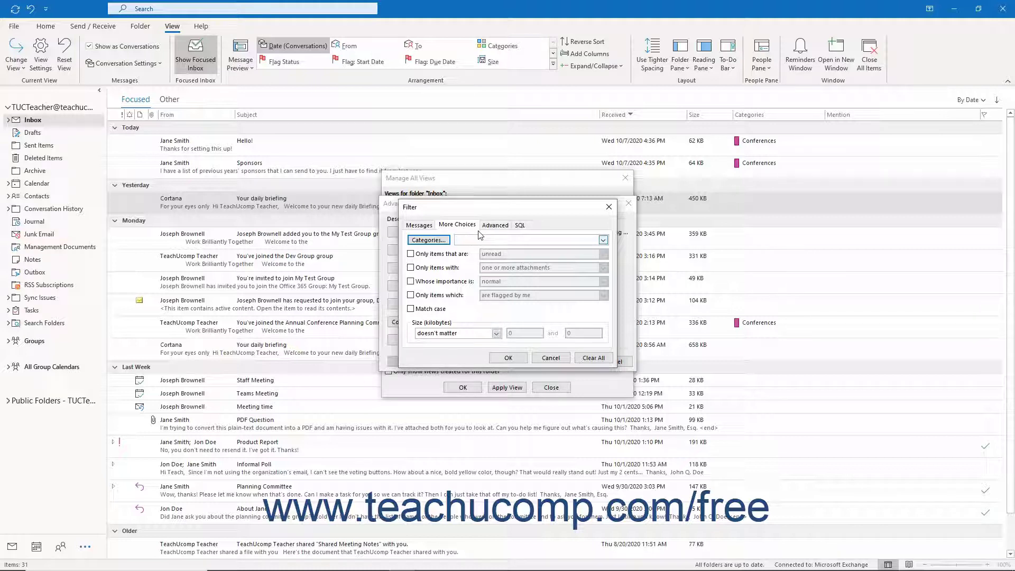
Add the advanced filter criterion Categories is not empty, check its SQL form and accept the filter.
click(486, 224)
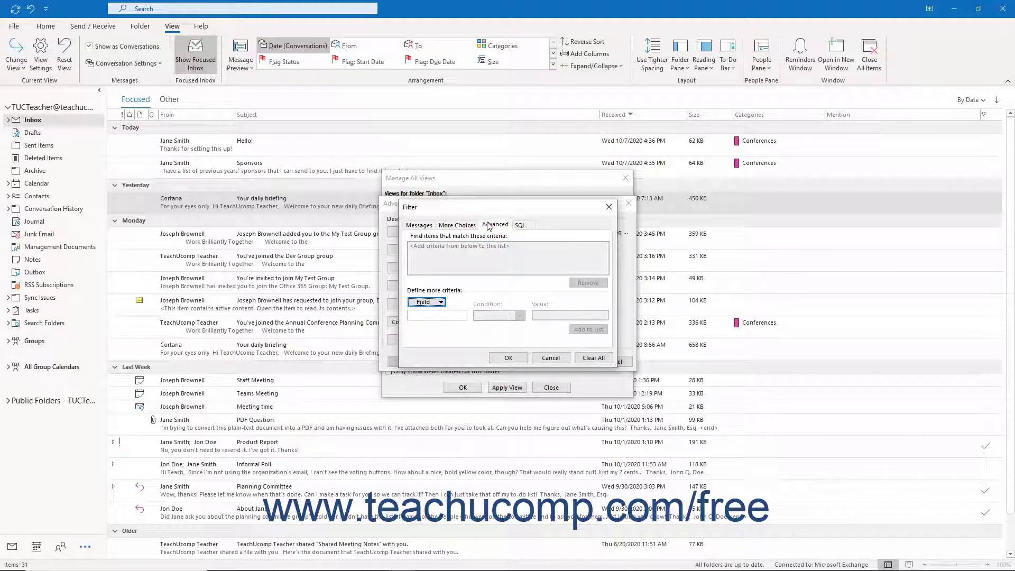
click(442, 304)
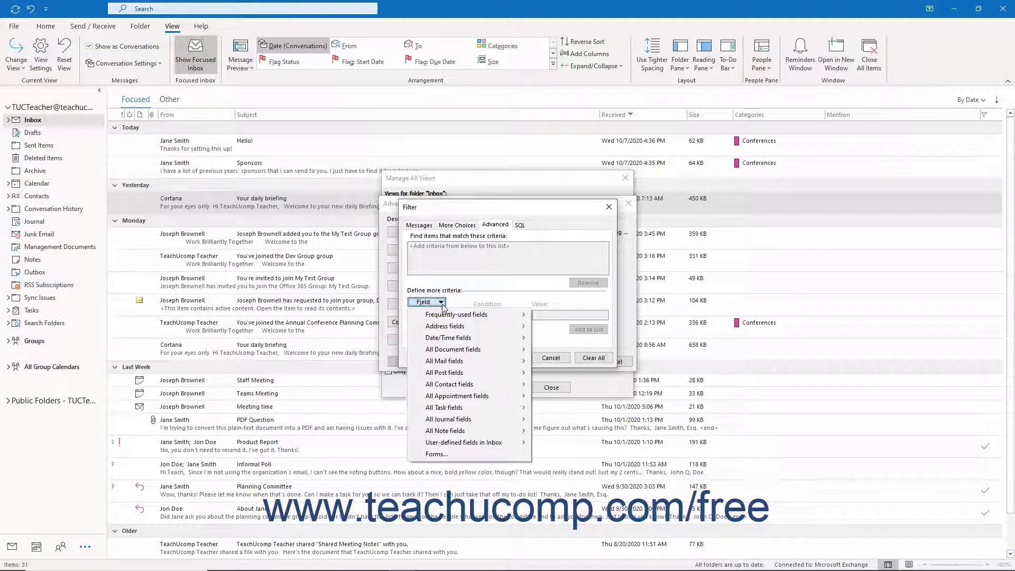
mouse_move(448, 314)
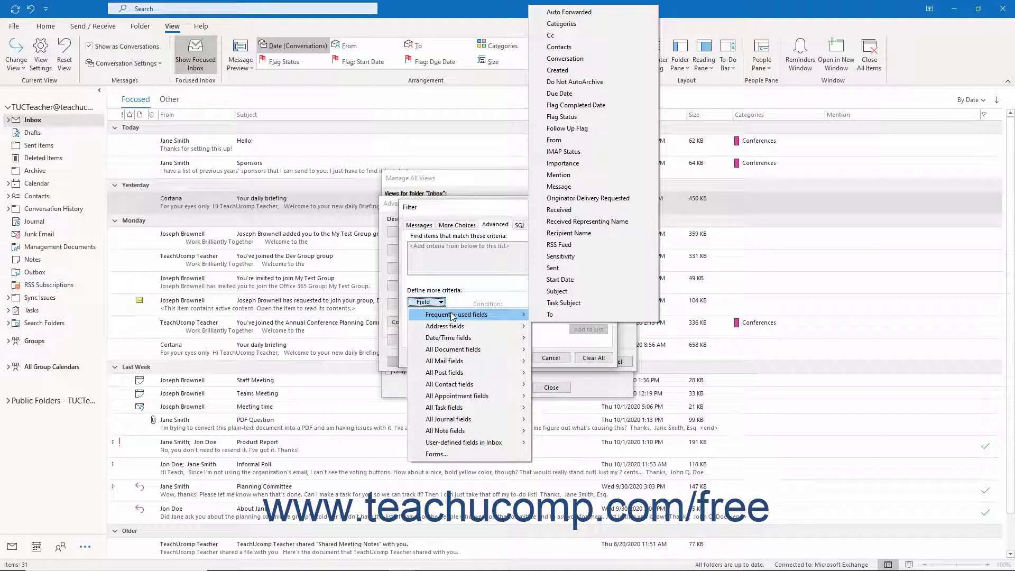
click(580, 26)
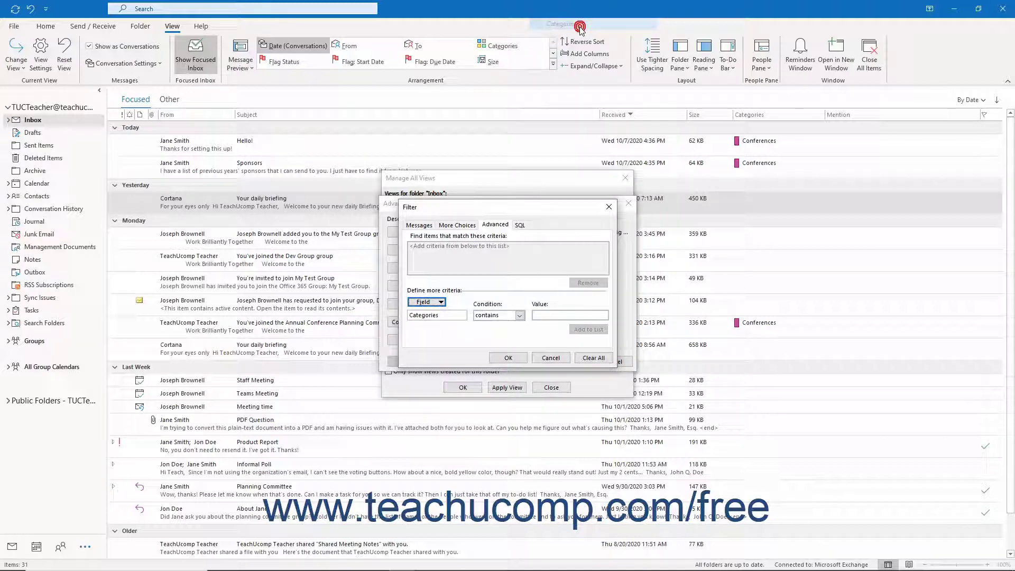
click(521, 315)
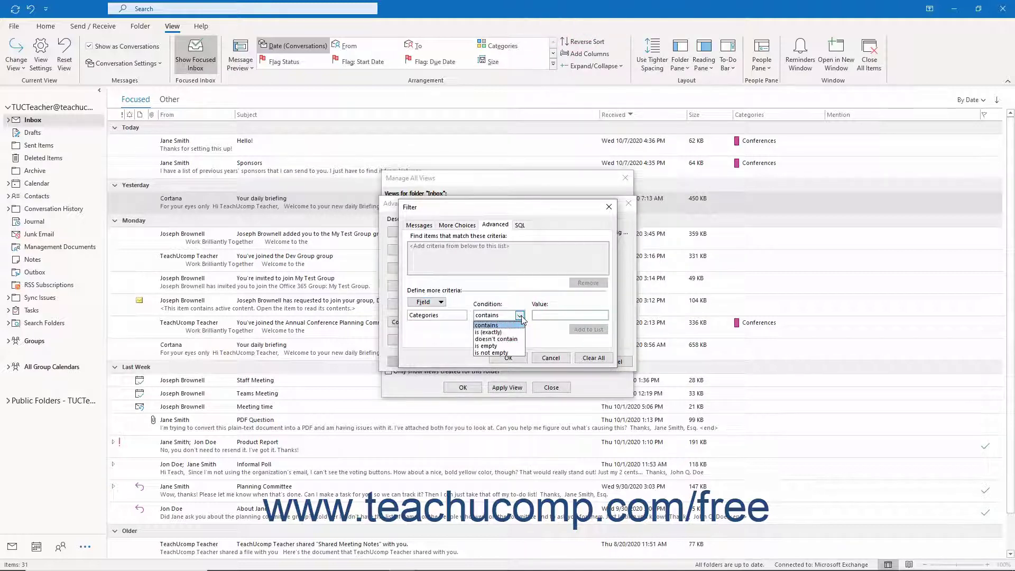
click(510, 352)
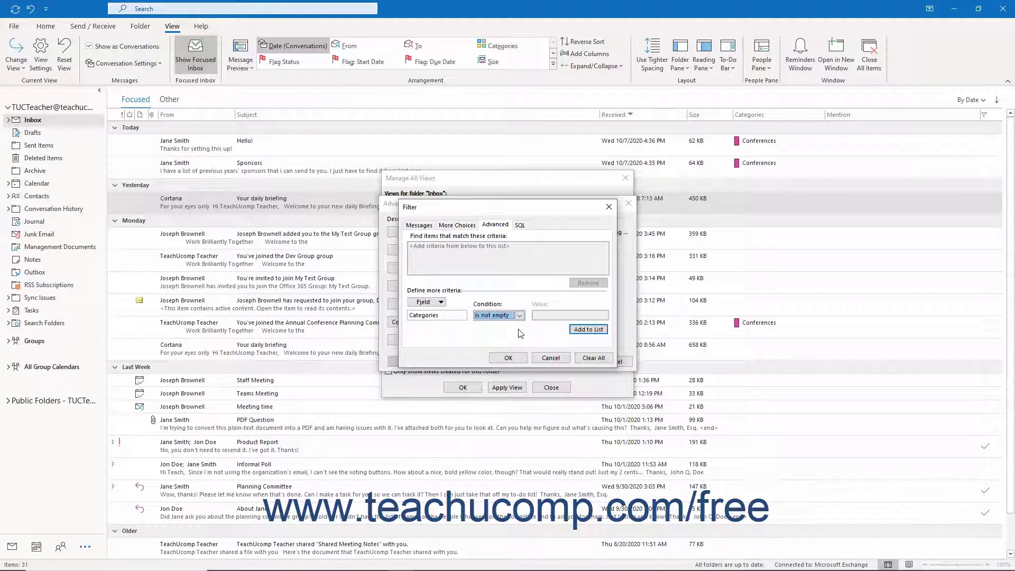
click(543, 316)
click(576, 330)
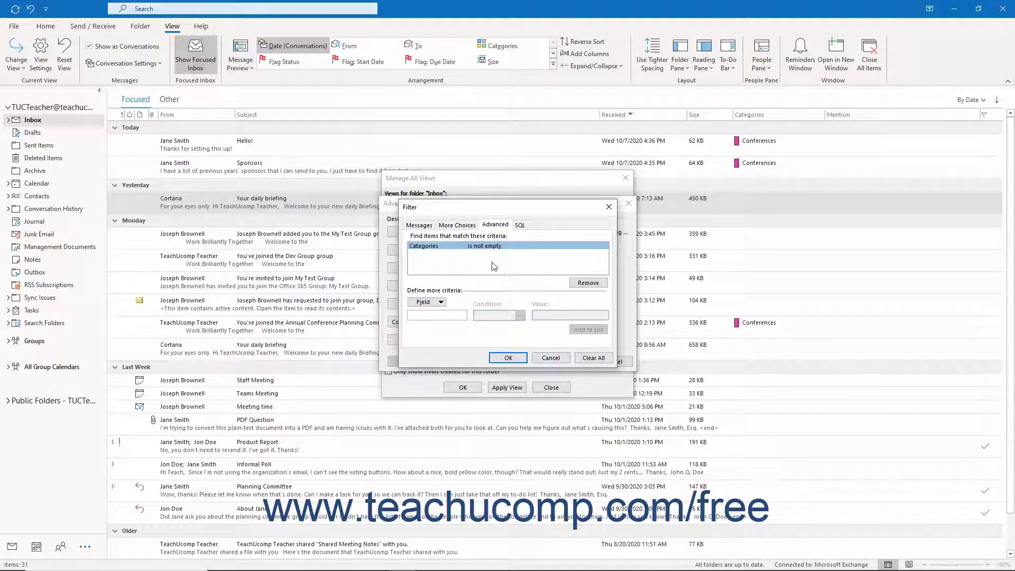
click(520, 226)
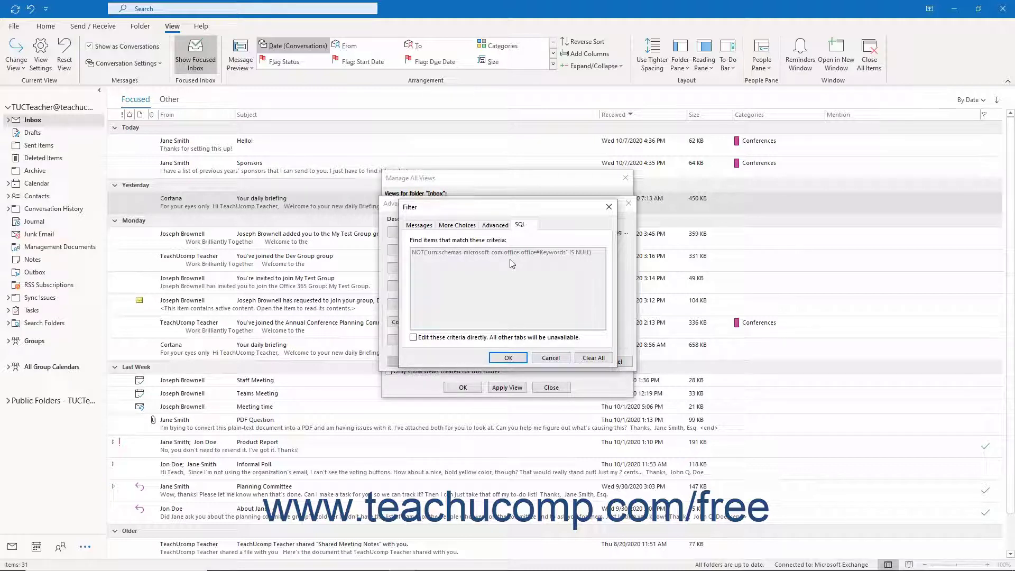
click(503, 358)
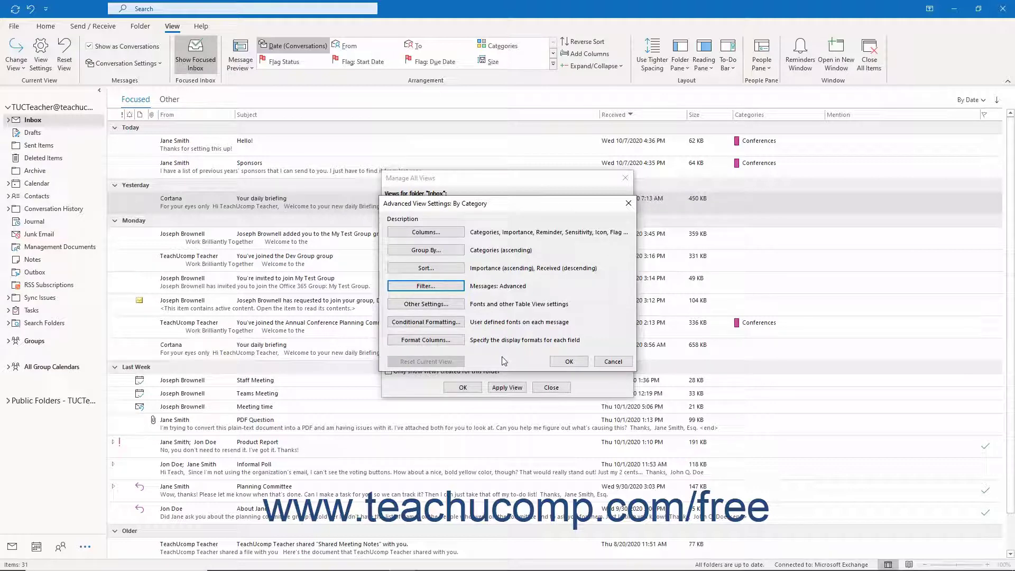
Set the reading pane to Off in the view's other settings.
click(448, 306)
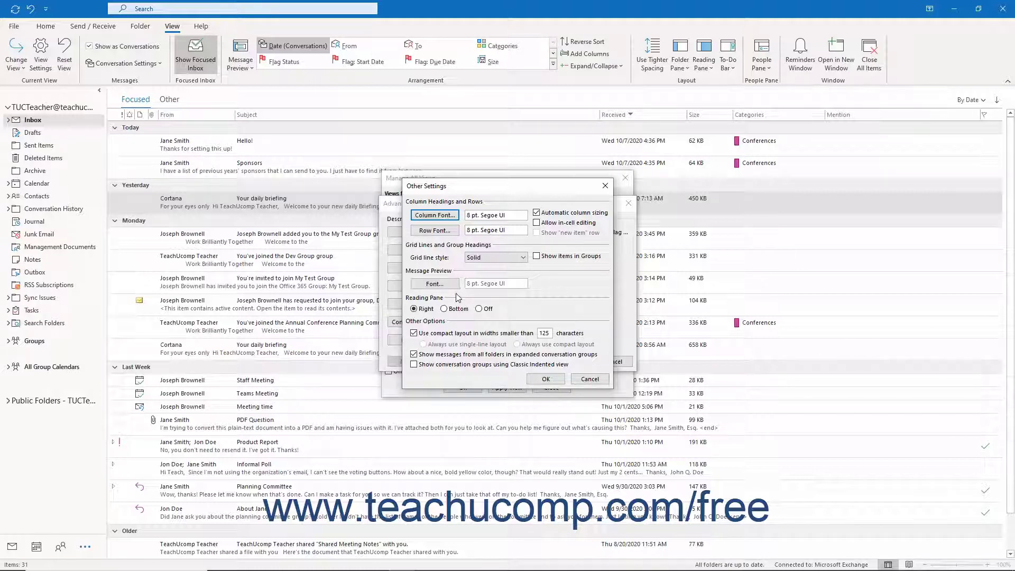
click(479, 309)
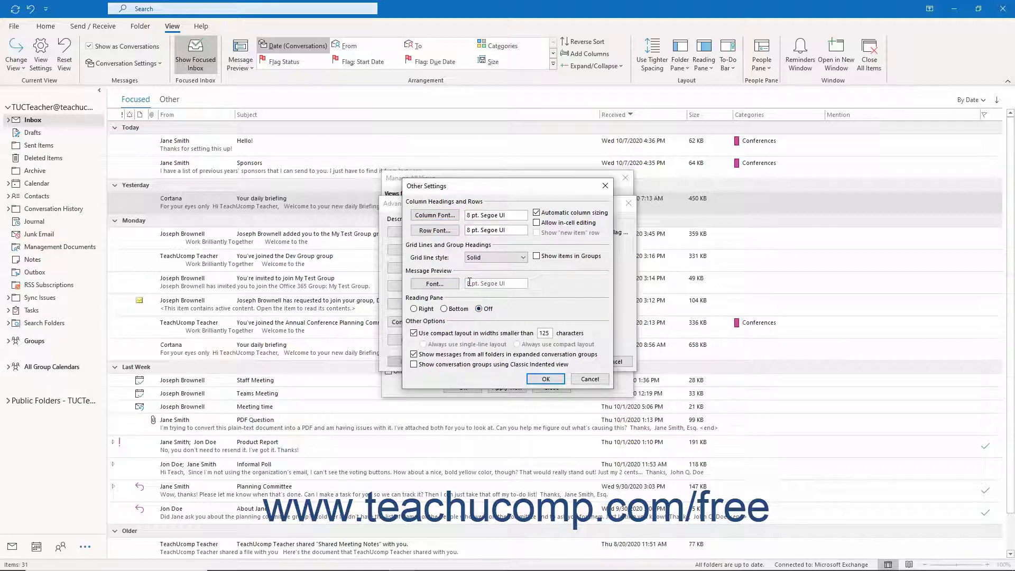
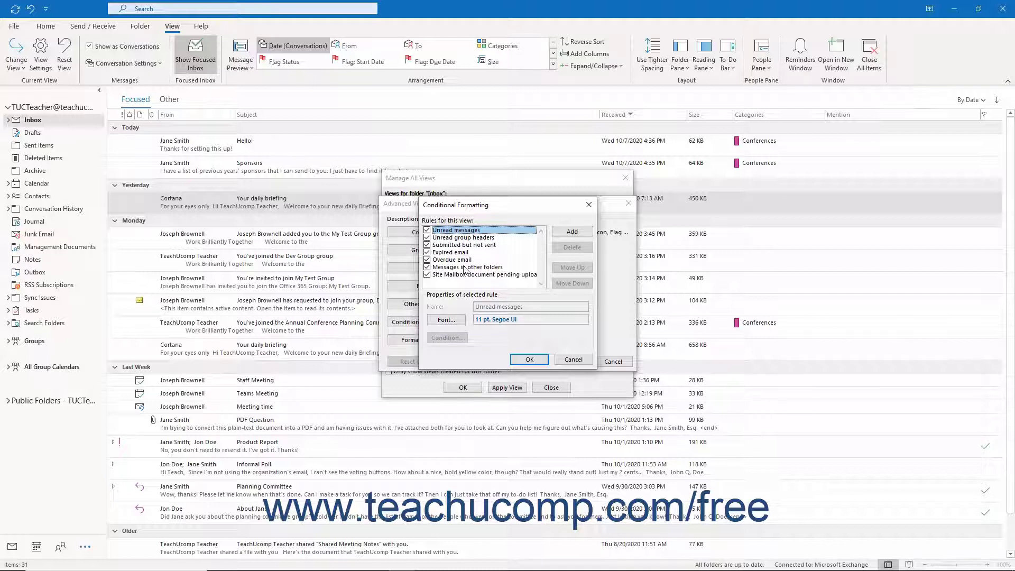
Add a conditional formatting rule named High Importance, keeping the Unread group headers rule enabled.
click(427, 237)
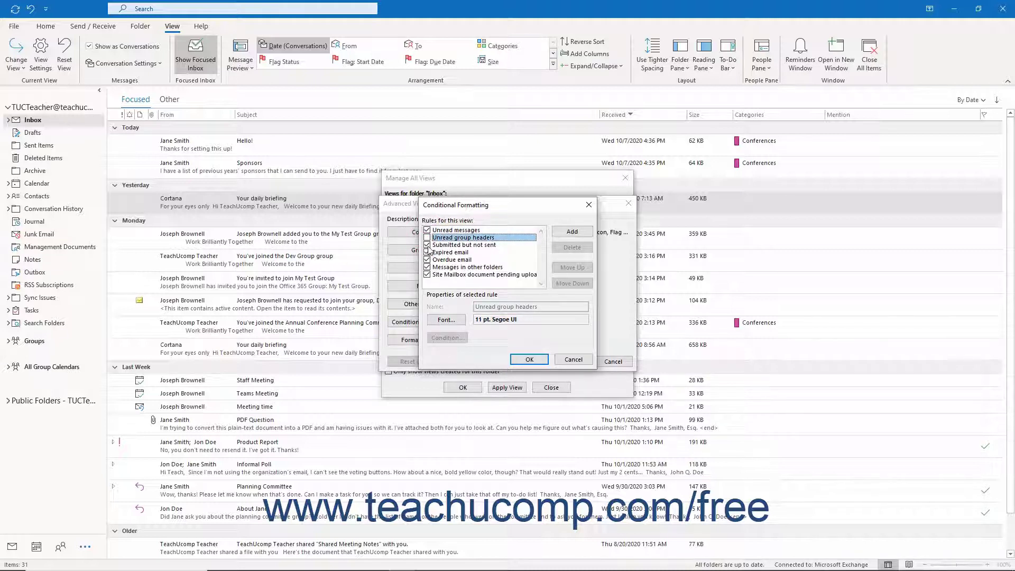
click(427, 238)
click(560, 233)
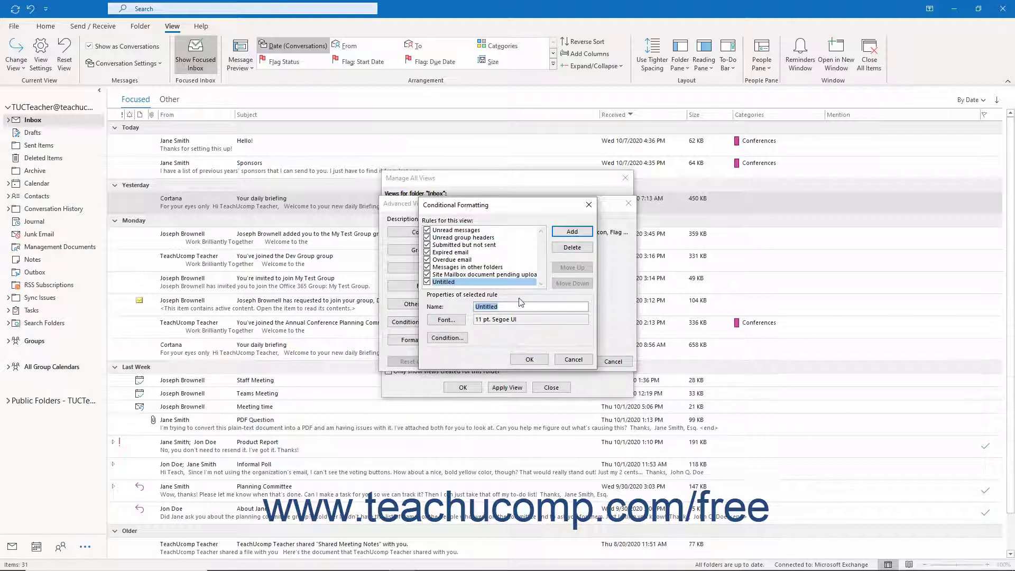
text(High Importance)
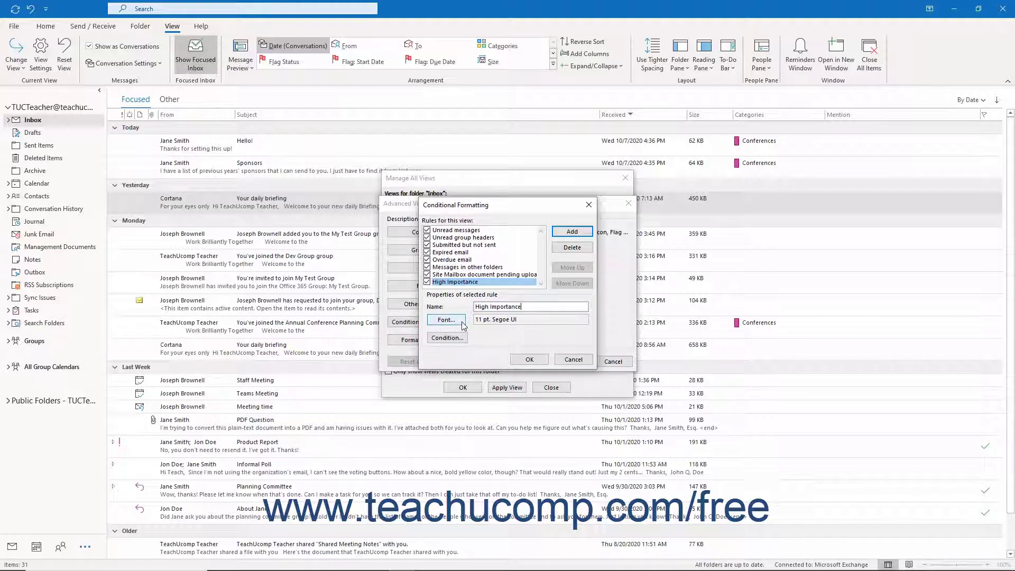
Set the High Importance rule's font style to Bold and its colour to Red.
click(461, 321)
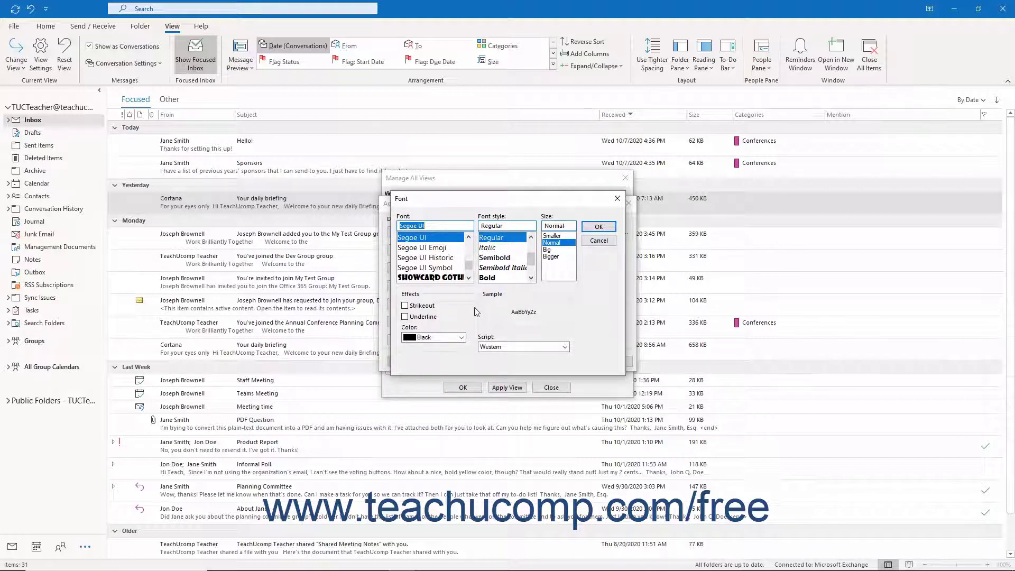
click(487, 278)
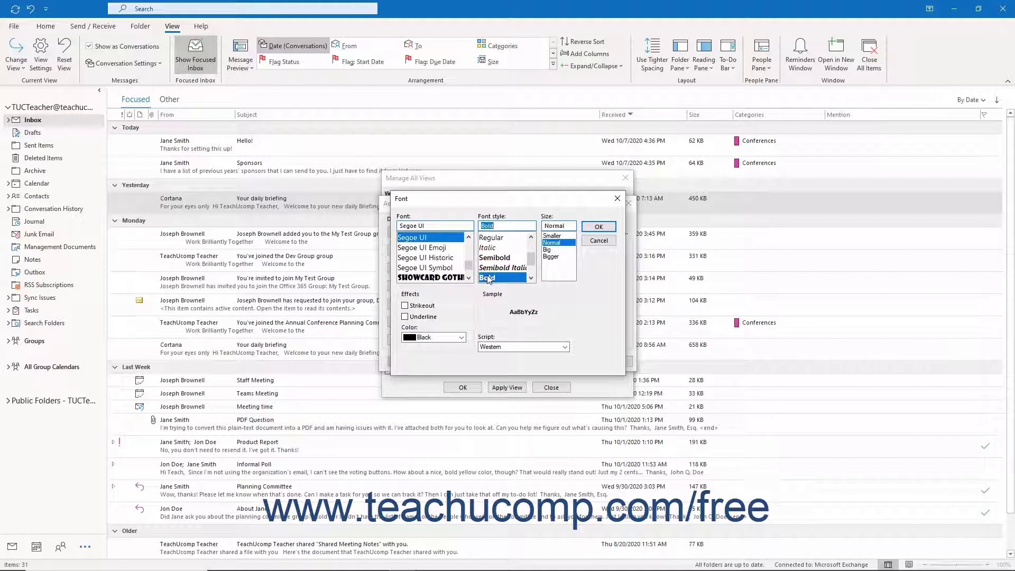
click(459, 337)
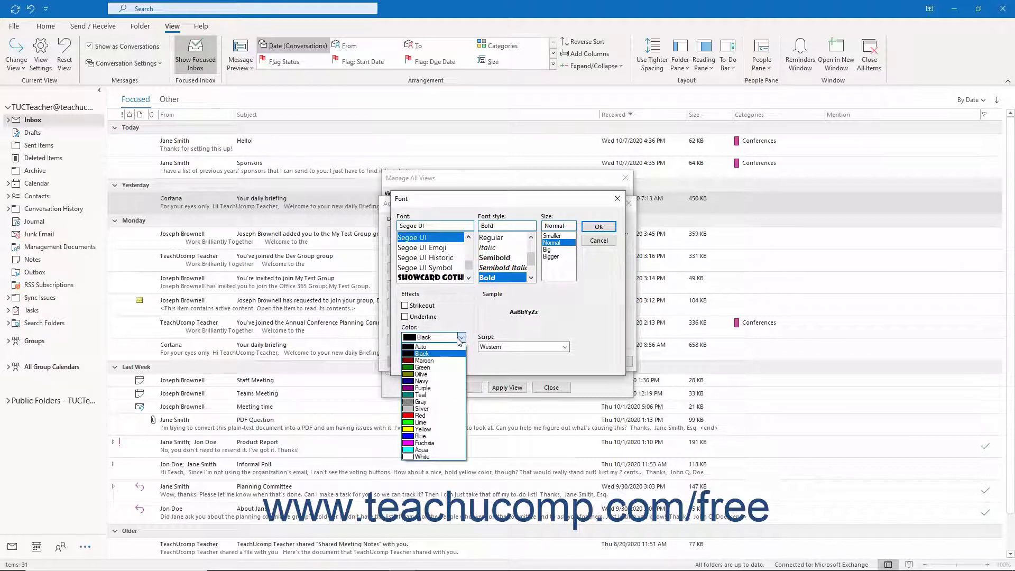
click(423, 416)
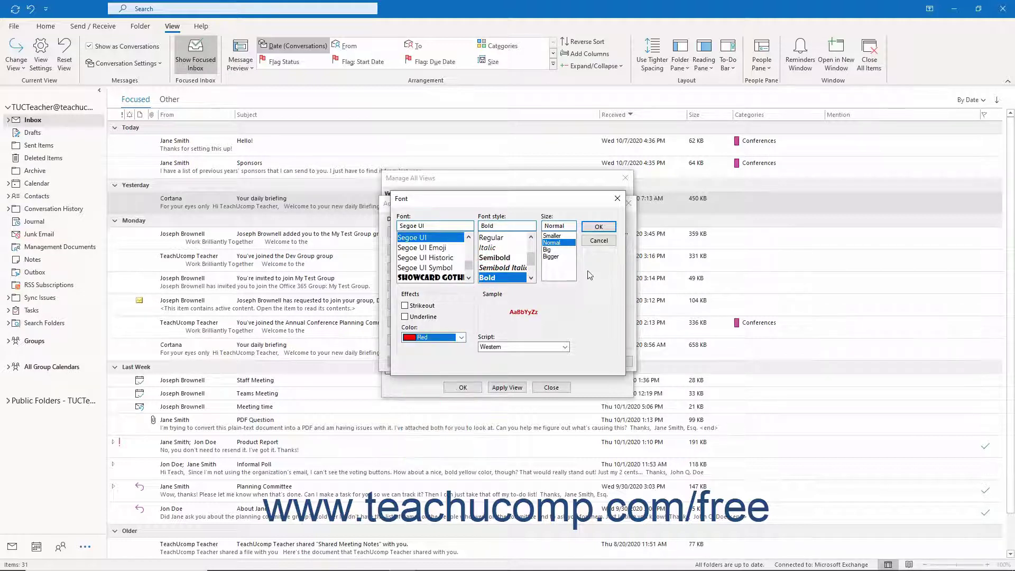
click(593, 228)
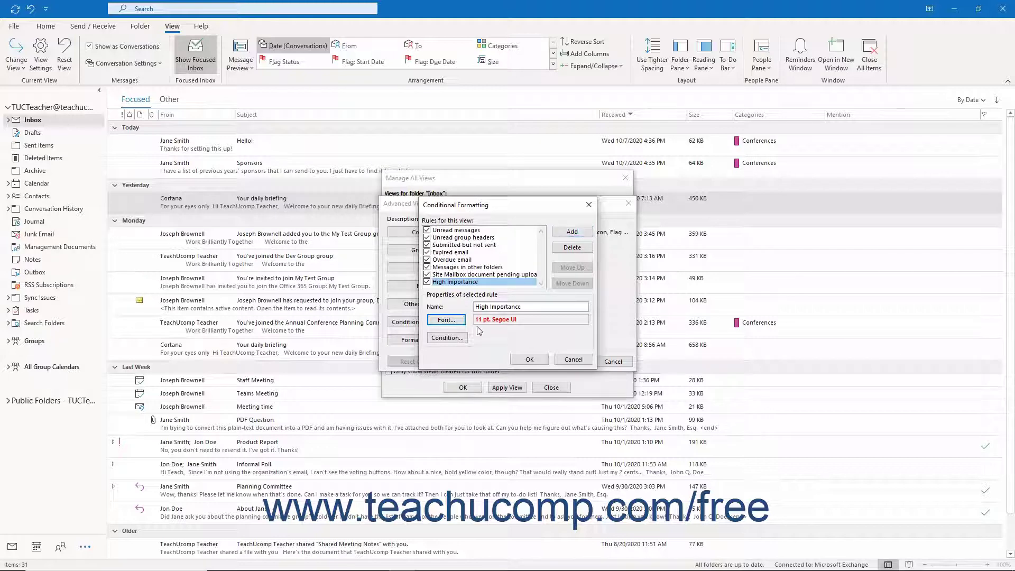
Give the High Importance rule the advanced condition Importance equals High and accept the conditional formatting.
click(447, 338)
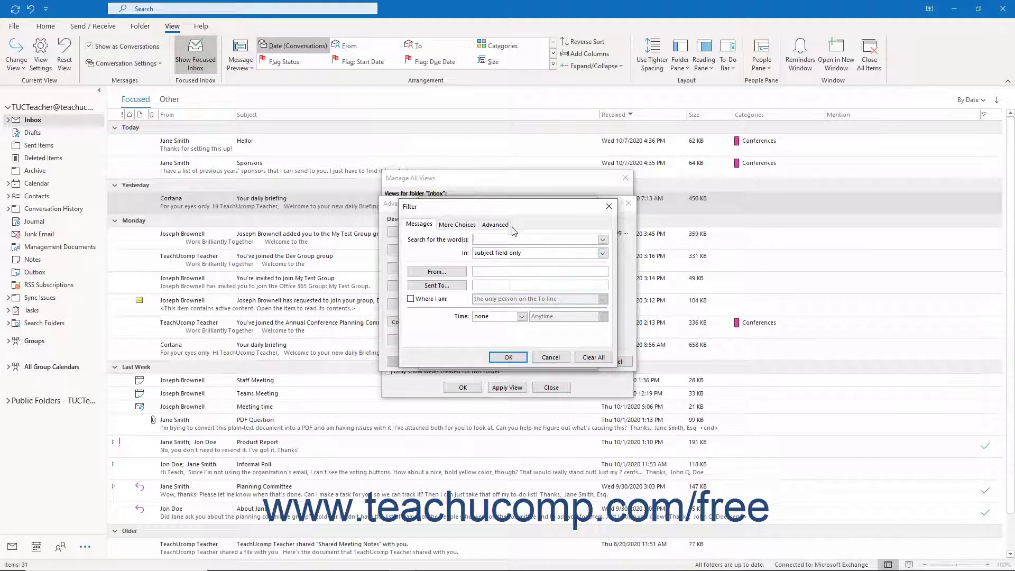
click(485, 227)
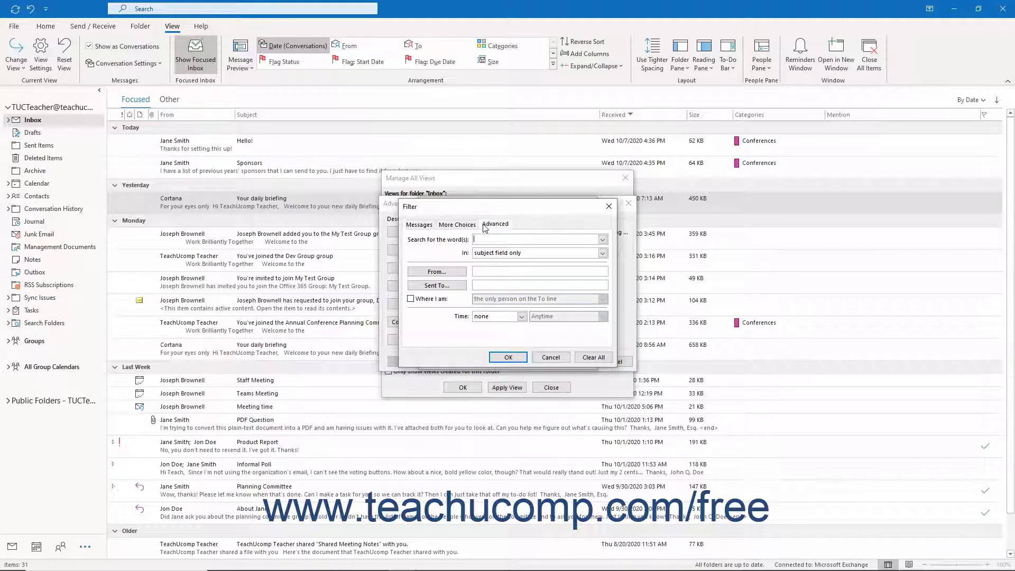
click(427, 301)
mouse_move(447, 316)
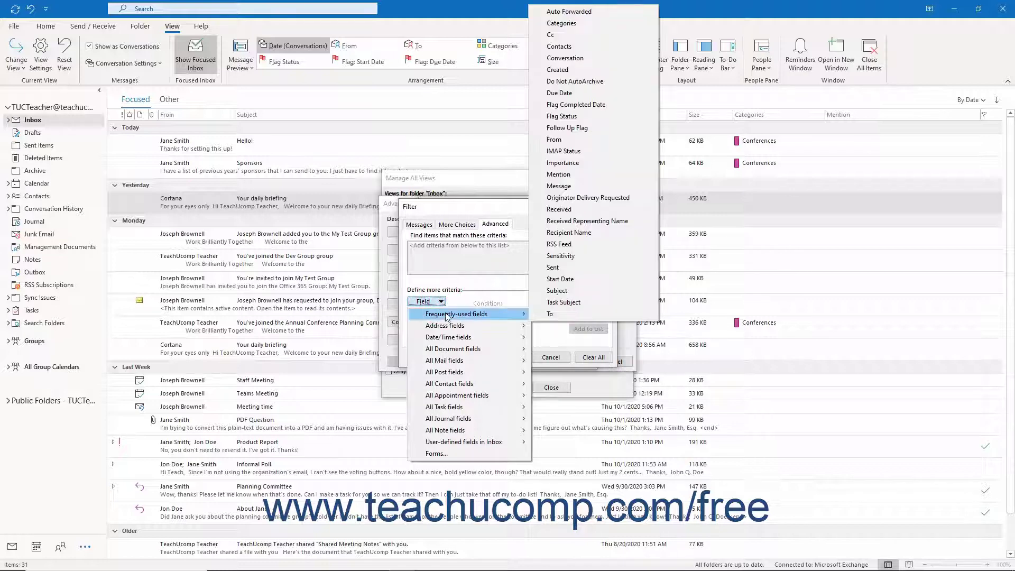
click(568, 163)
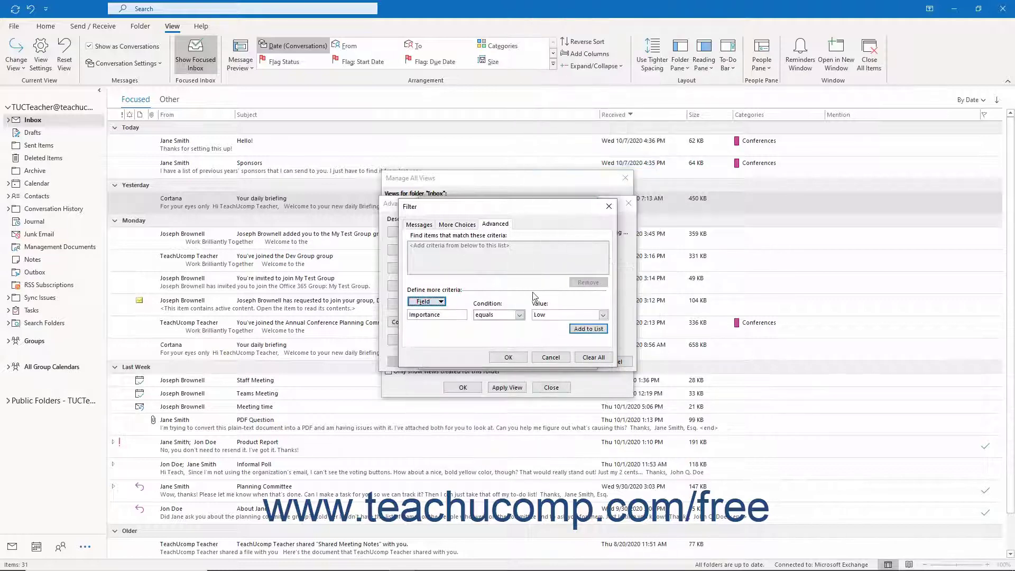
click(603, 315)
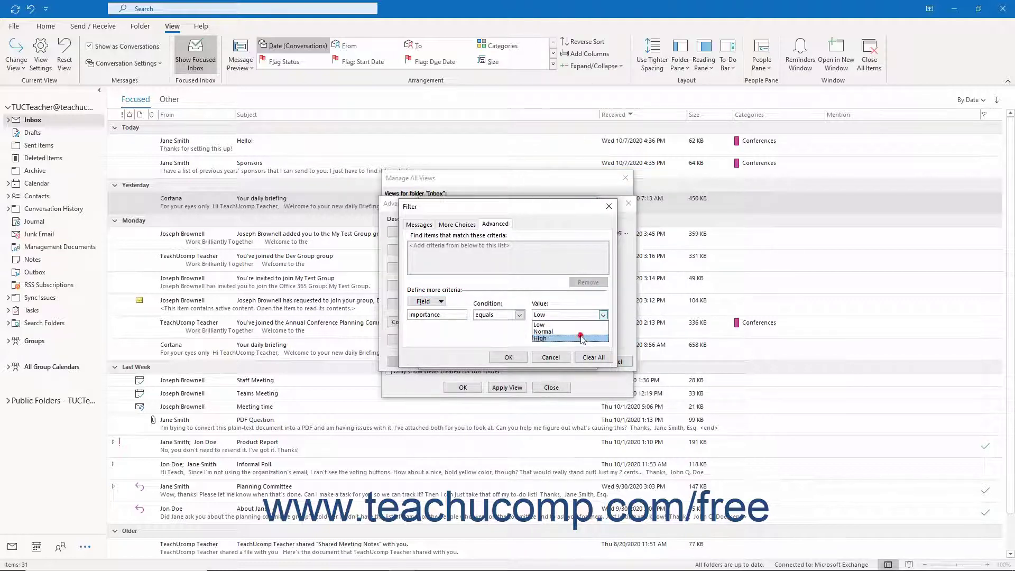
click(581, 337)
click(583, 330)
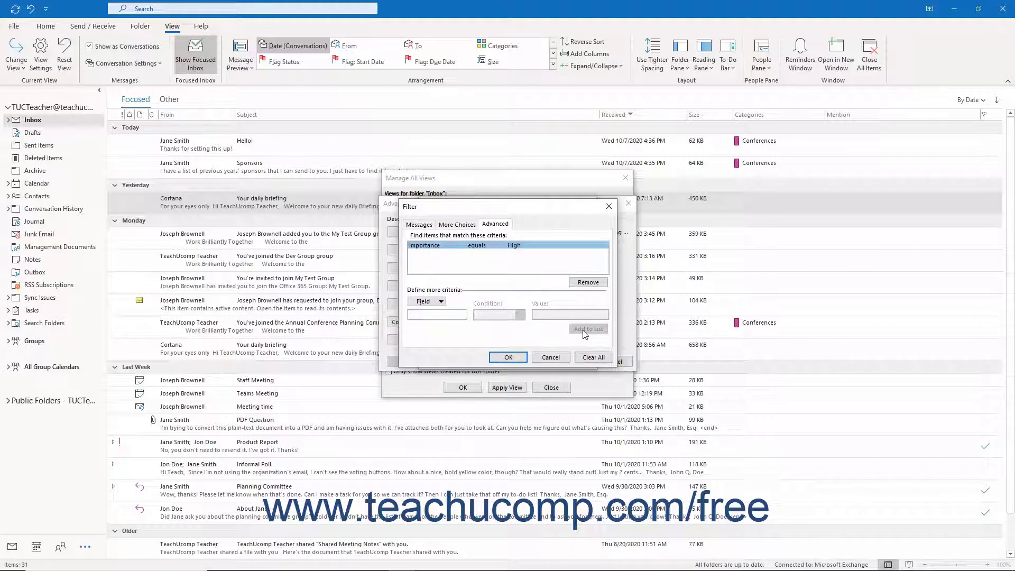
click(517, 360)
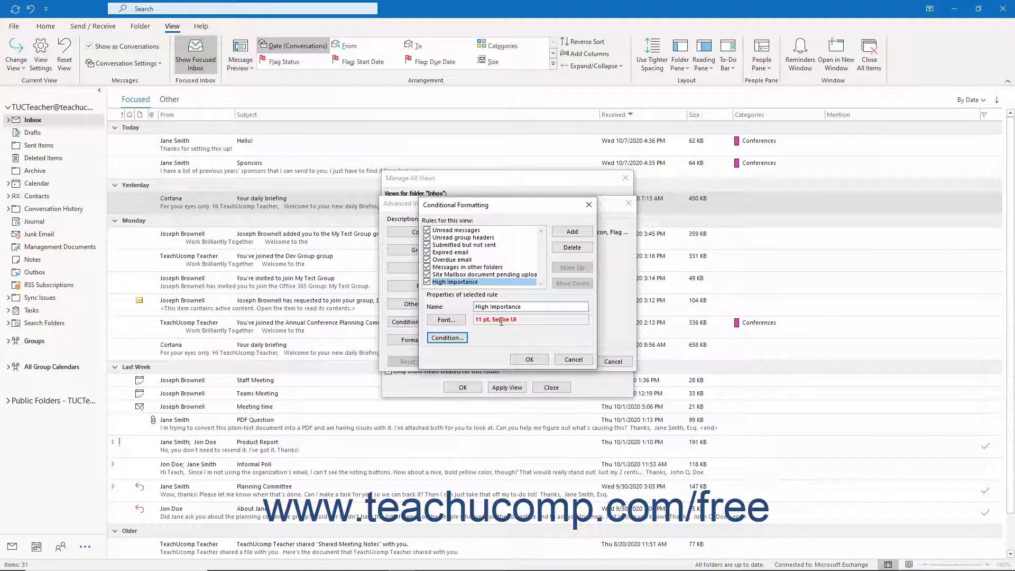
click(497, 284)
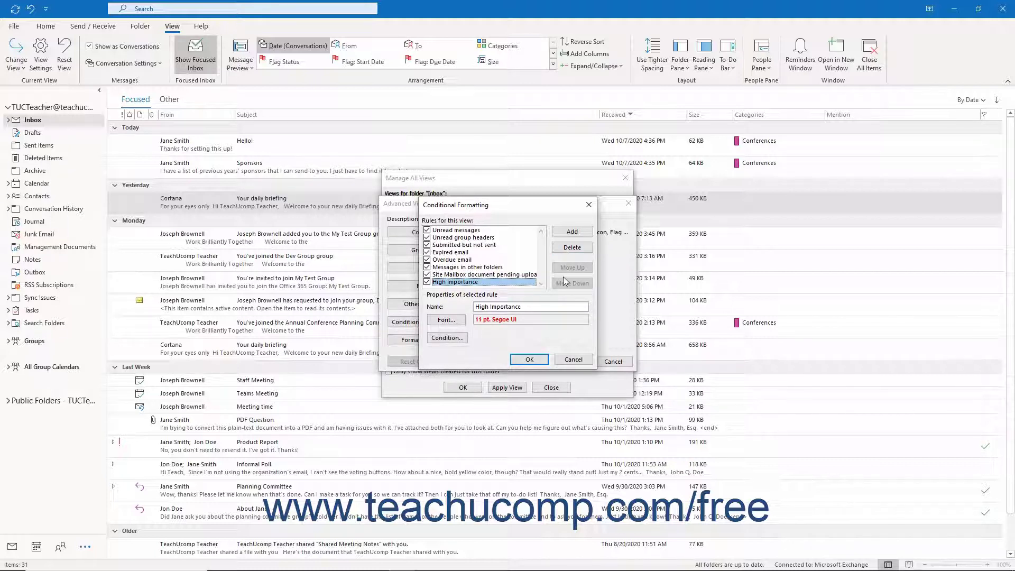
click(529, 358)
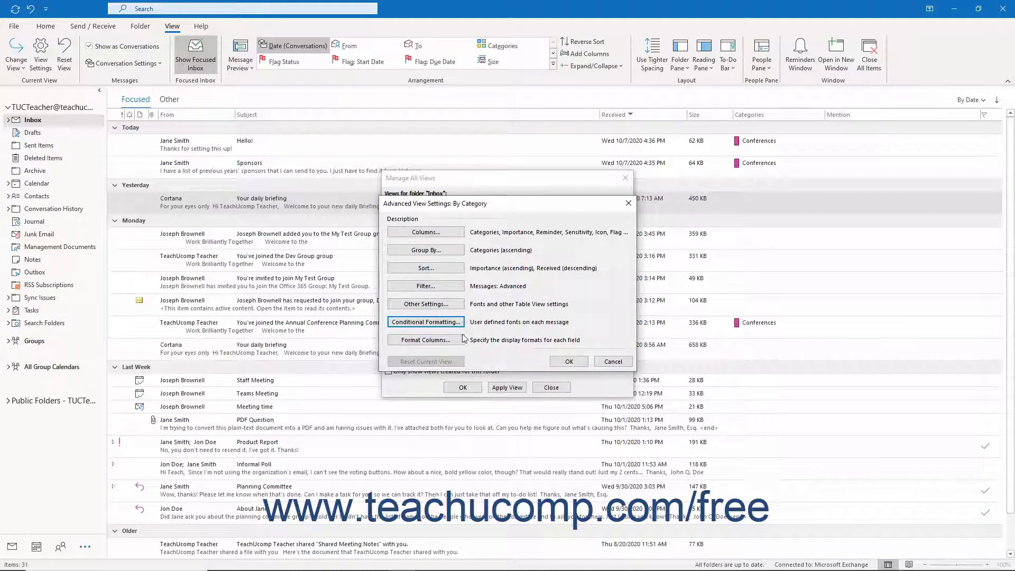
Set the Subject column's alignment to Center in the view's column formatting.
click(448, 343)
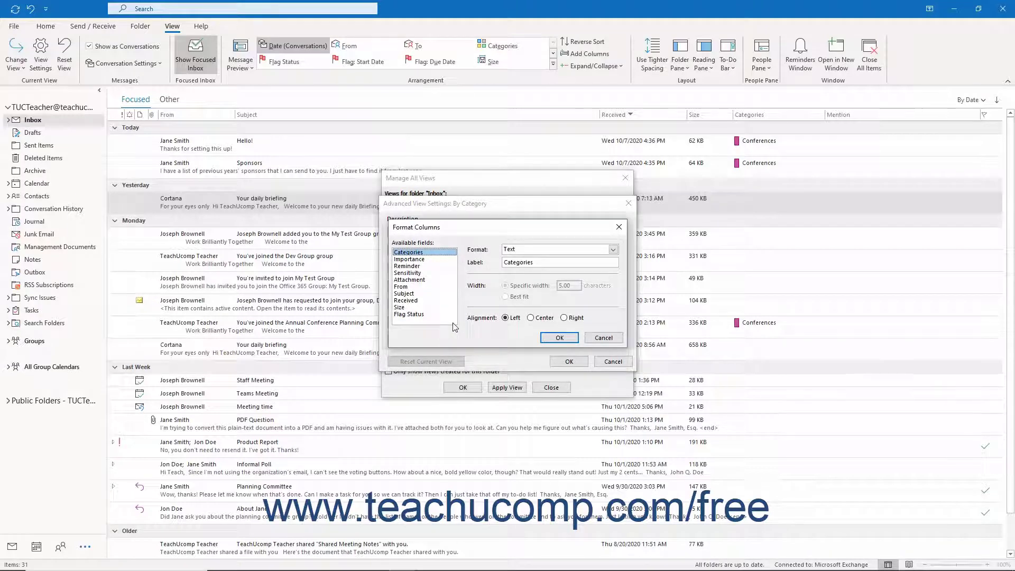
click(417, 294)
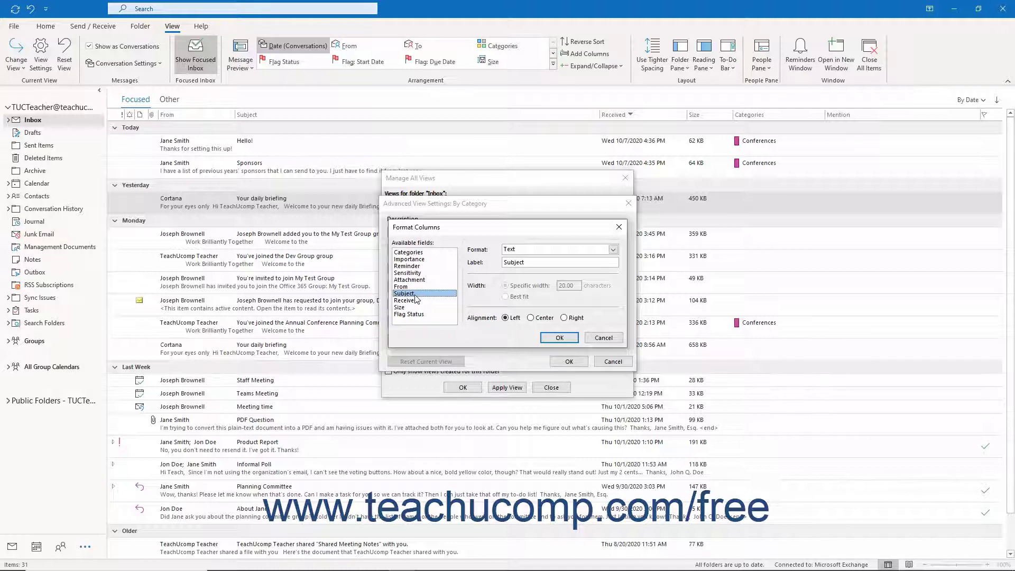
click(539, 319)
click(570, 339)
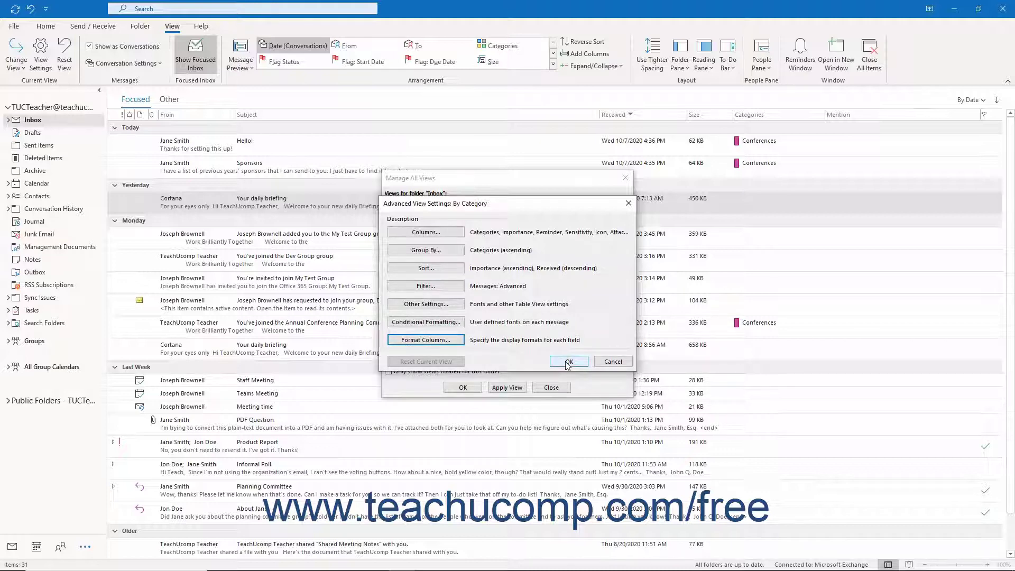
Accept the advanced view settings and apply the By Category view to the Inbox.
click(568, 362)
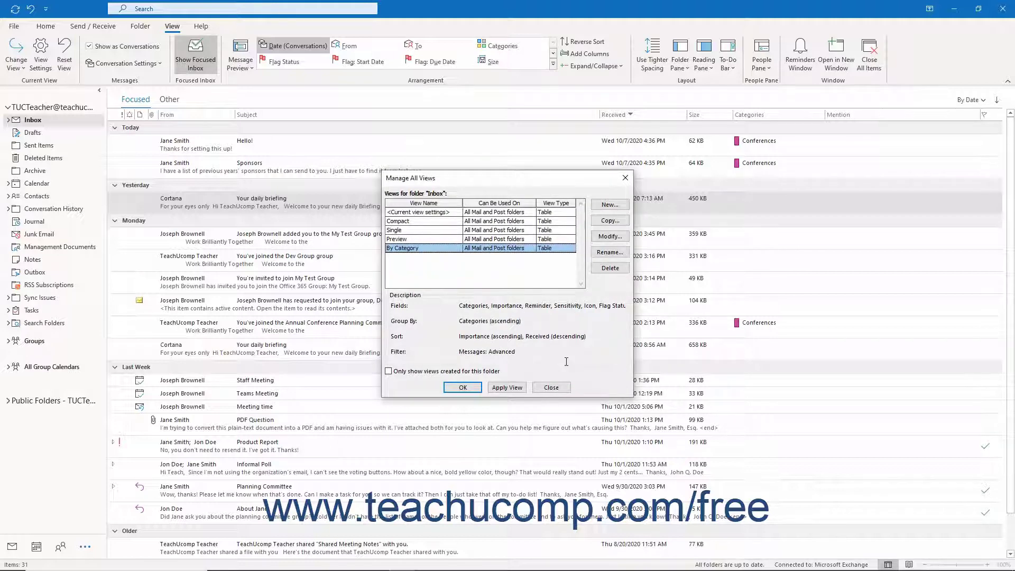
click(424, 252)
click(507, 388)
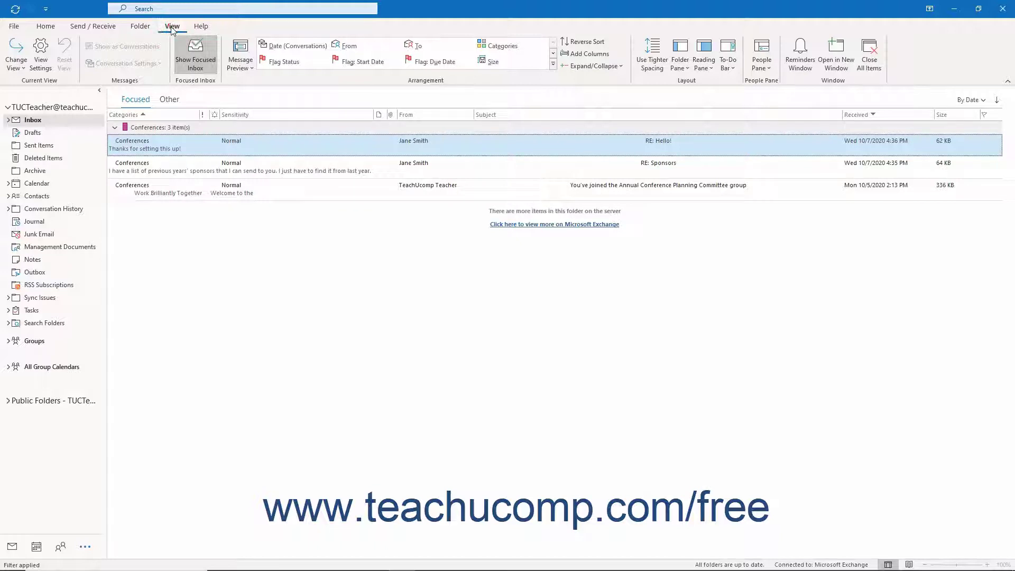
click(17, 73)
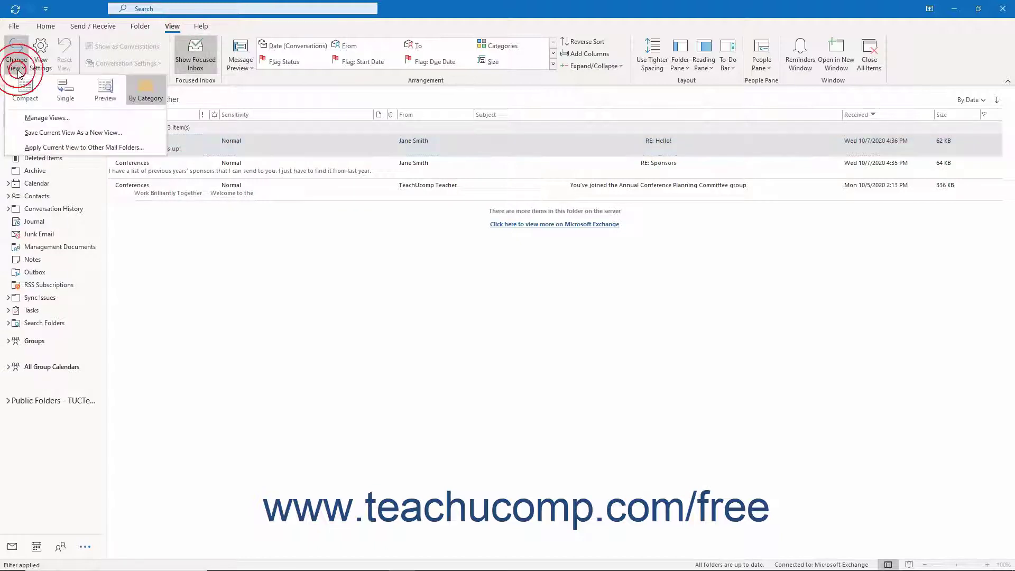
click(132, 97)
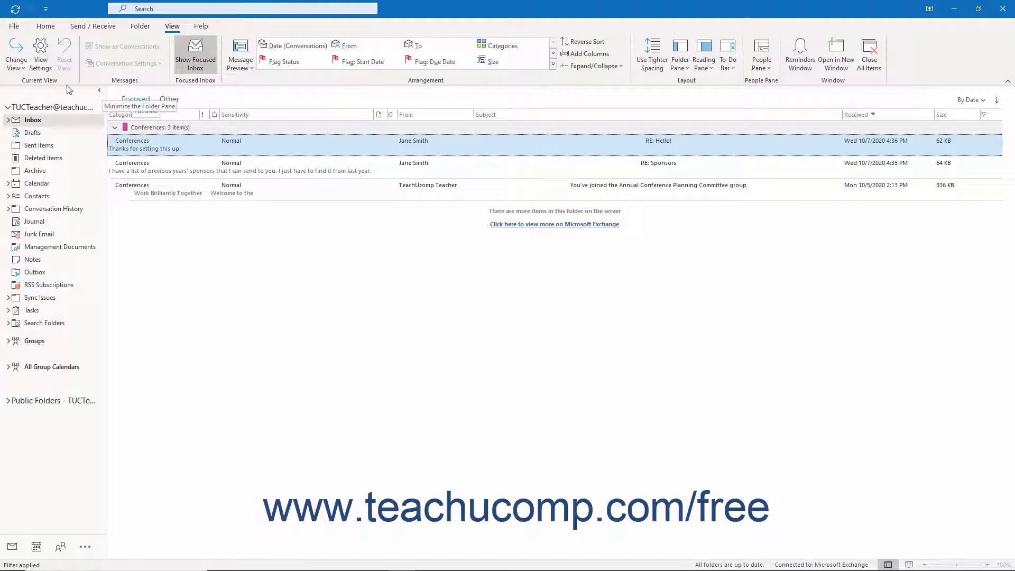
Open the By Category view's advanced settings from the view manager and close them without making changes.
click(19, 62)
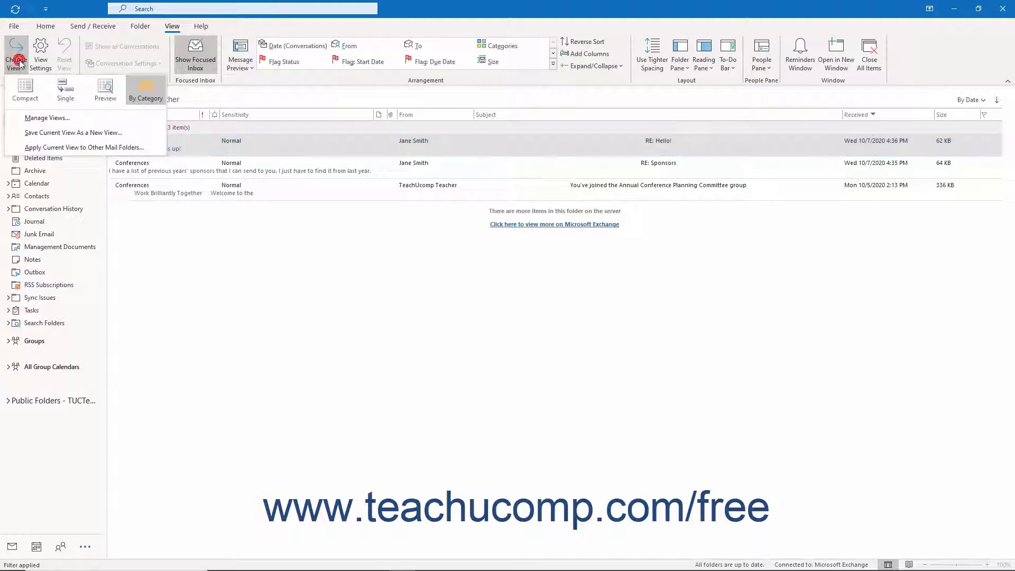
click(37, 117)
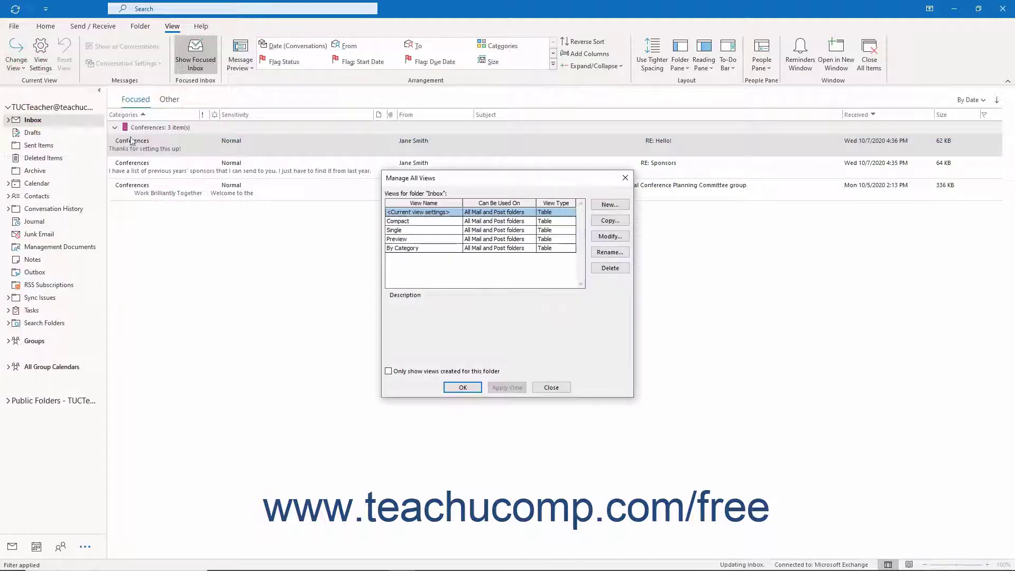
click(422, 249)
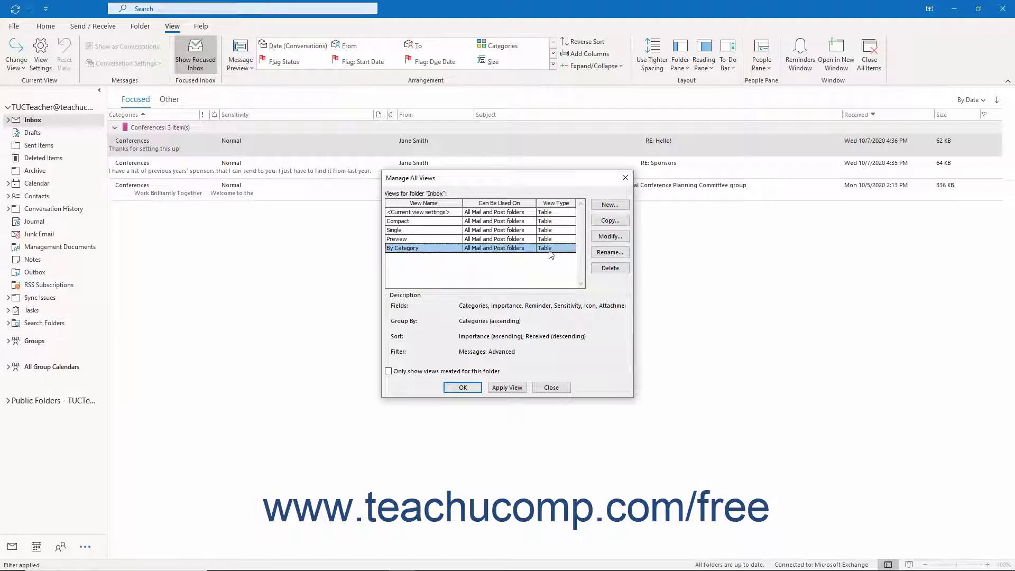
click(599, 238)
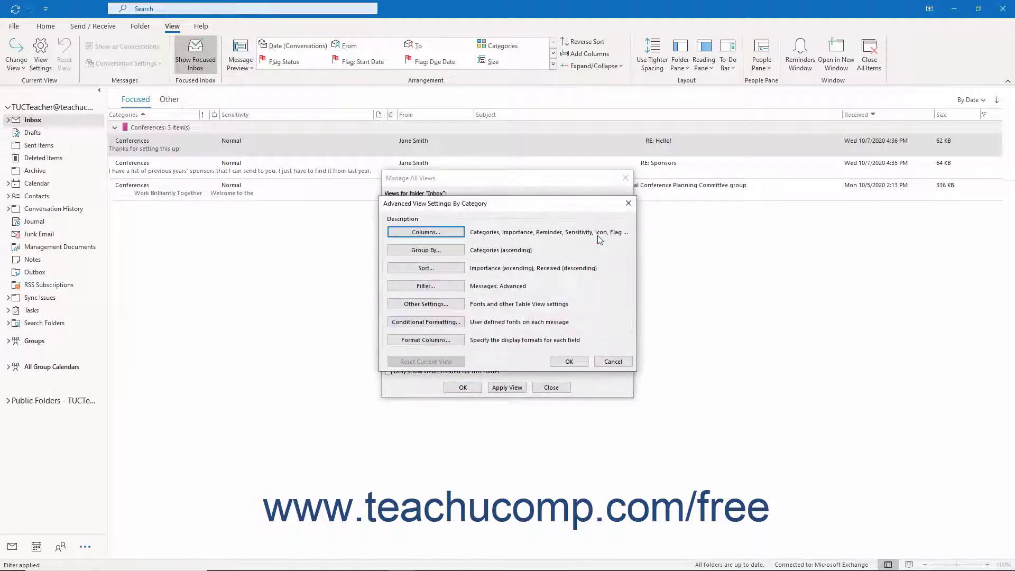
click(603, 362)
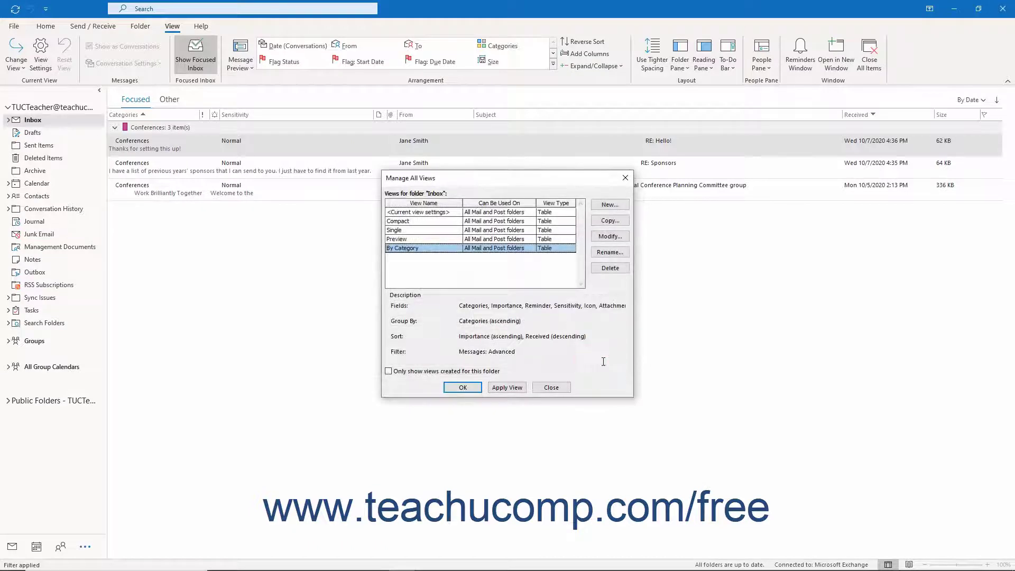
Delete the By Category view and close the view manager.
click(610, 268)
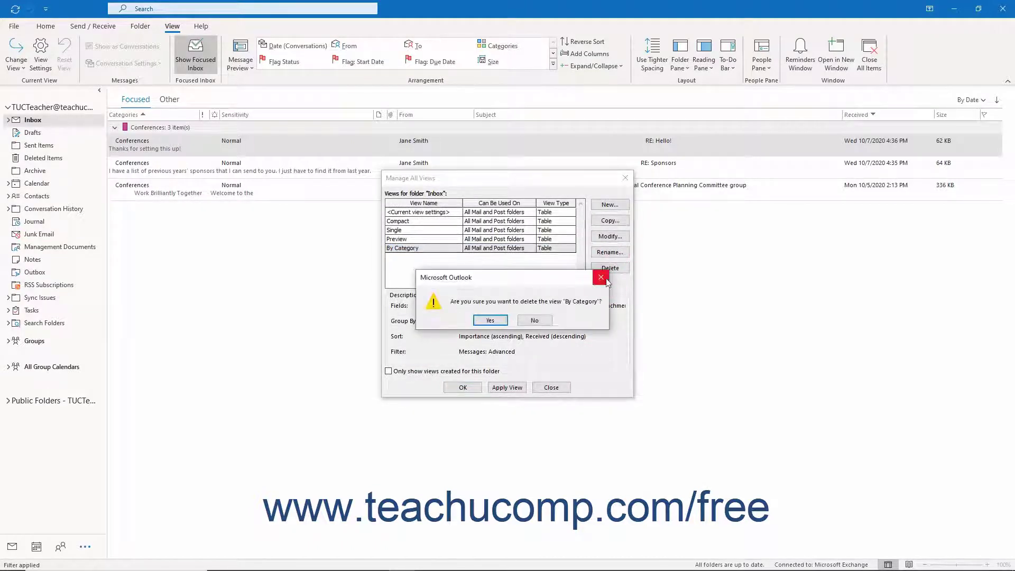
click(490, 320)
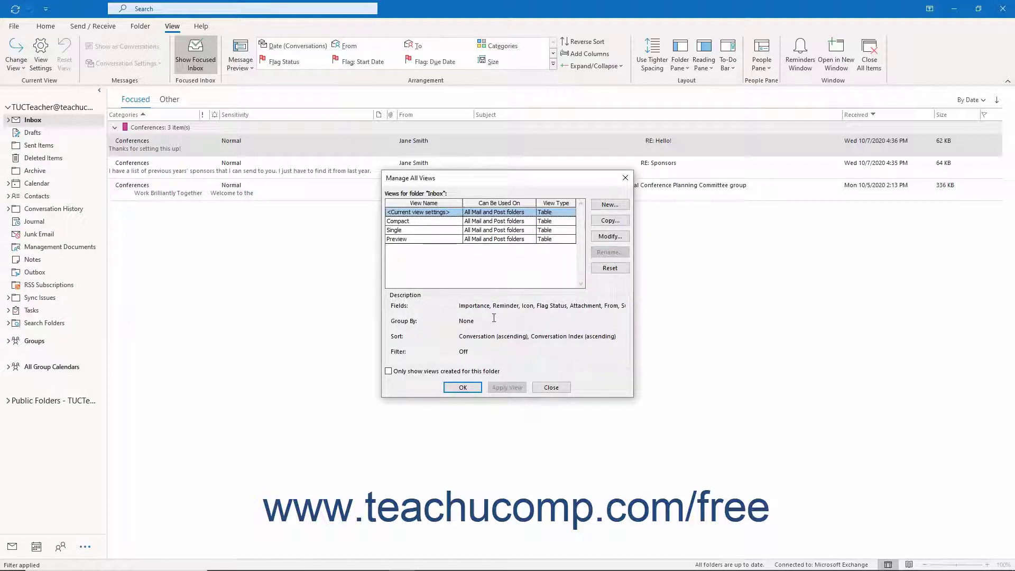
click(545, 390)
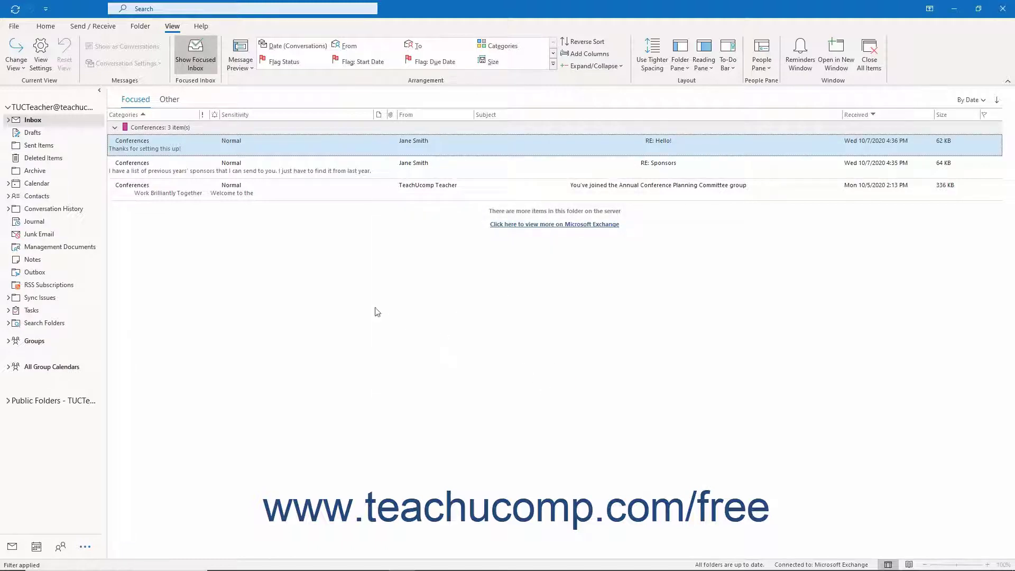
Switch the Inbox to the Preview view, followed by the Compact view.
click(15, 65)
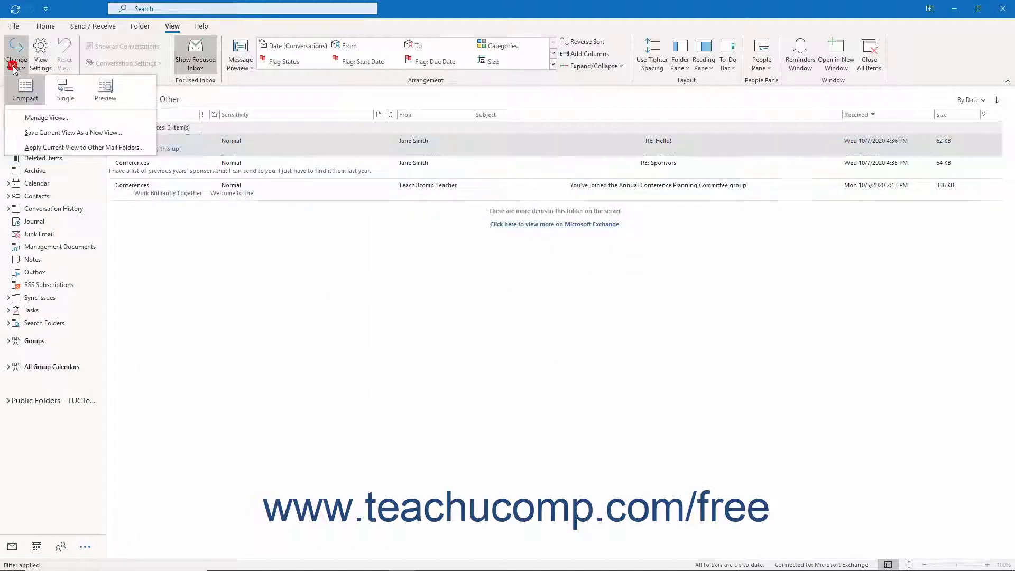
click(106, 90)
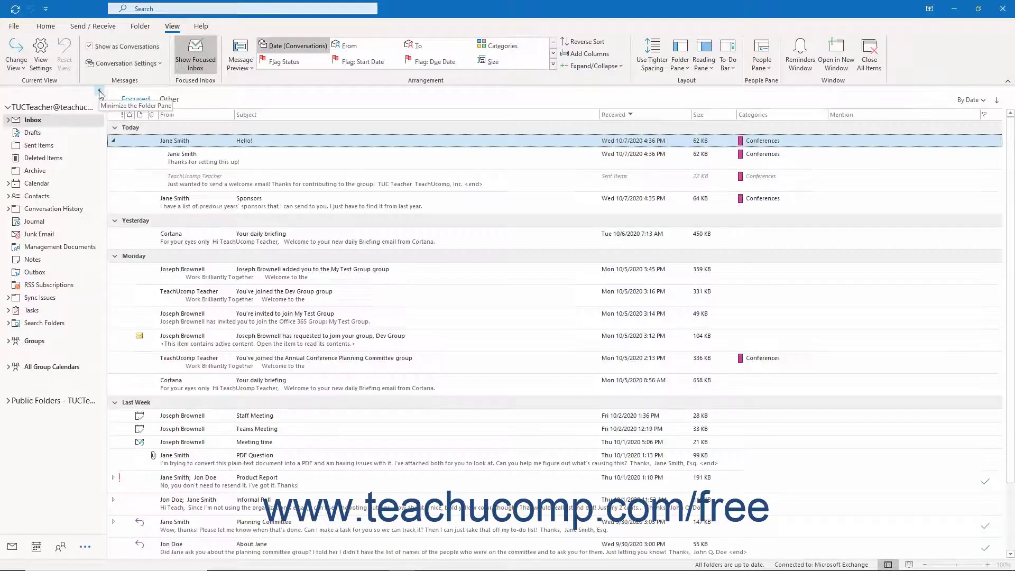
click(15, 61)
click(31, 96)
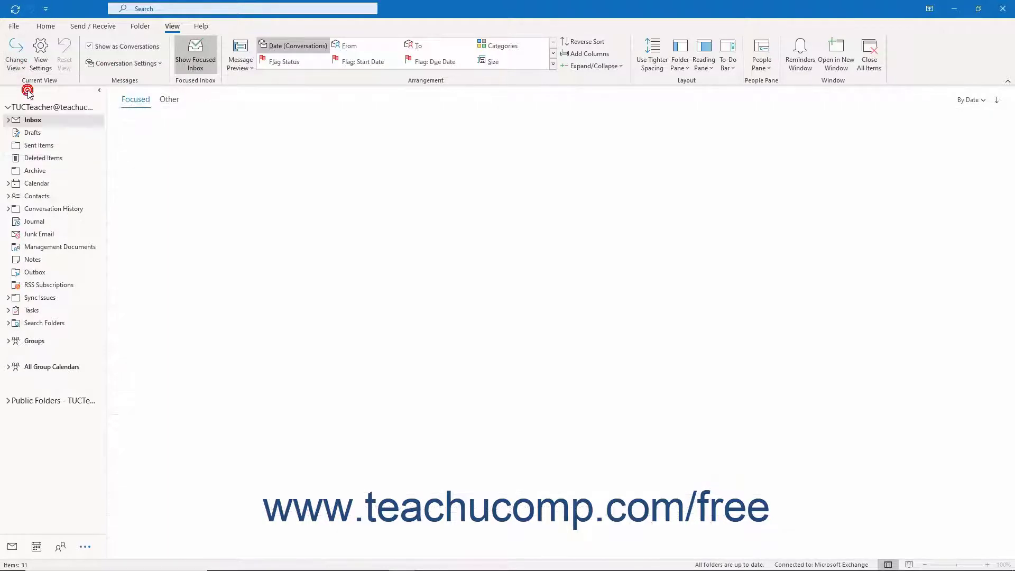